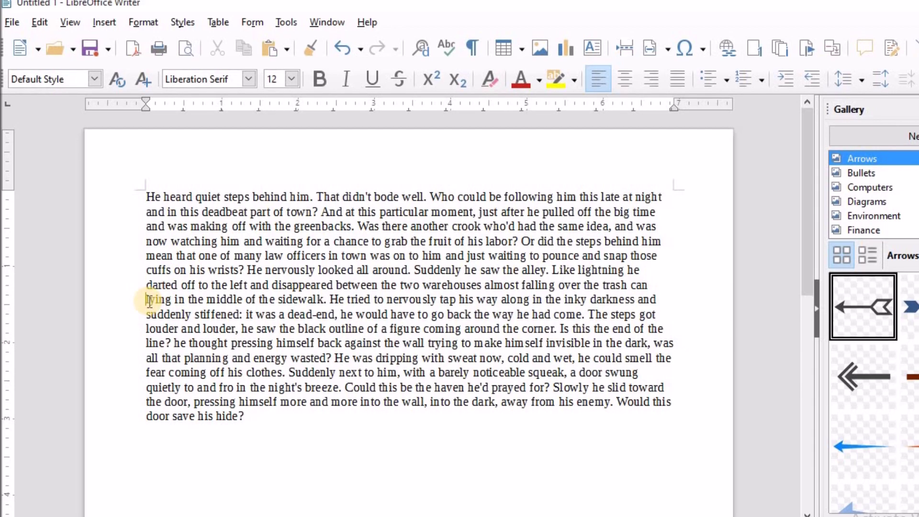
# - Insert a page break before "lying in the middle of the sidewalk" and check the text on both pages
pyautogui.click(104, 22)
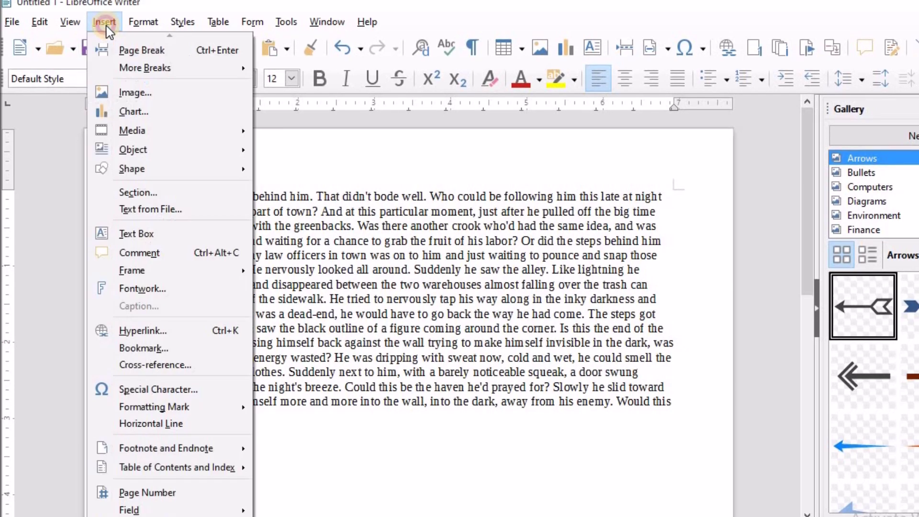
pyautogui.click(121, 47)
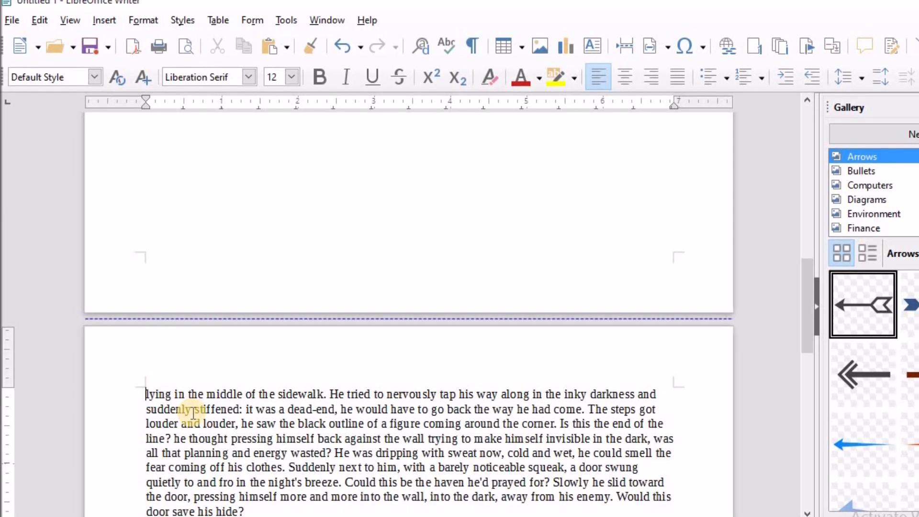
pyautogui.press('pageup')
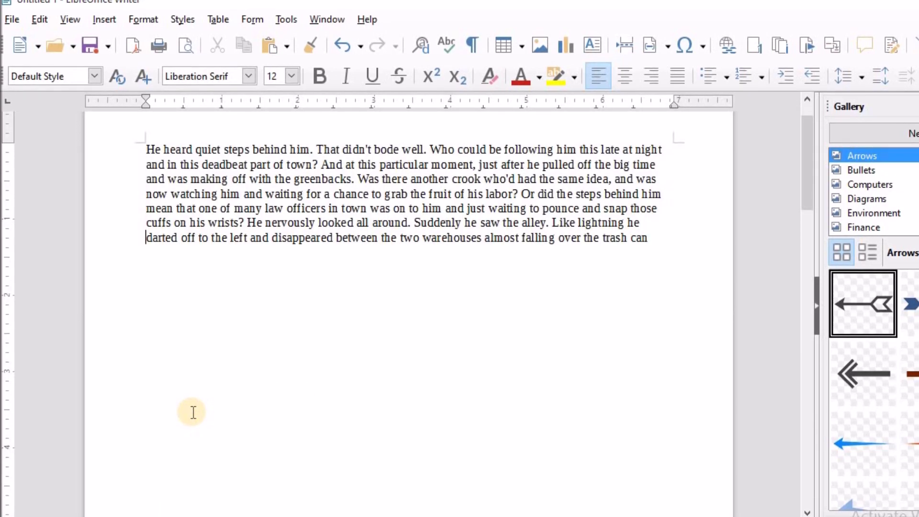
pyautogui.press('pagedown')
pyautogui.press('pageup')
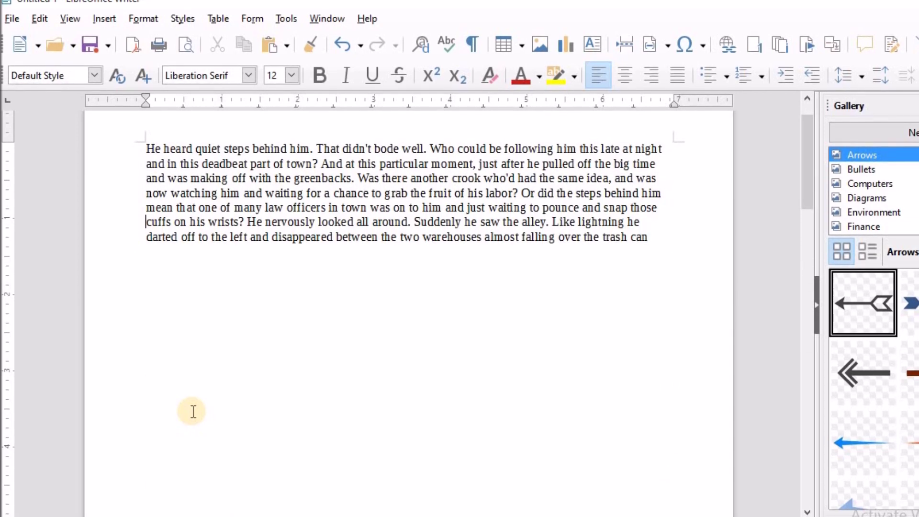
pyautogui.press('pagedown')
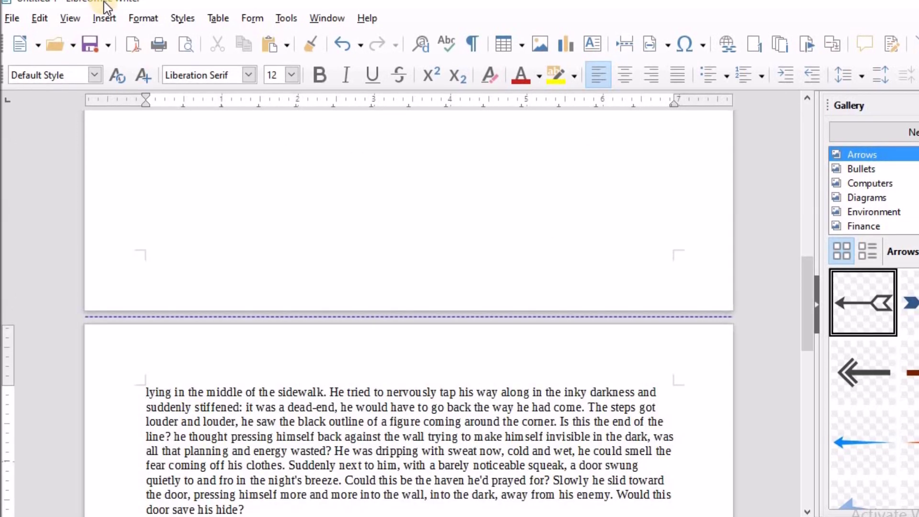
pyautogui.click(104, 19)
pyautogui.moveTo(144, 63)
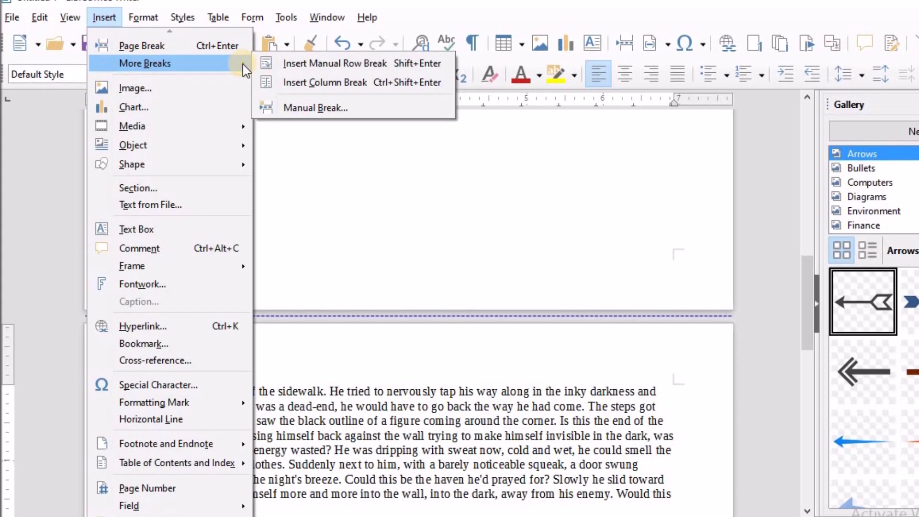
pyautogui.click(112, 15)
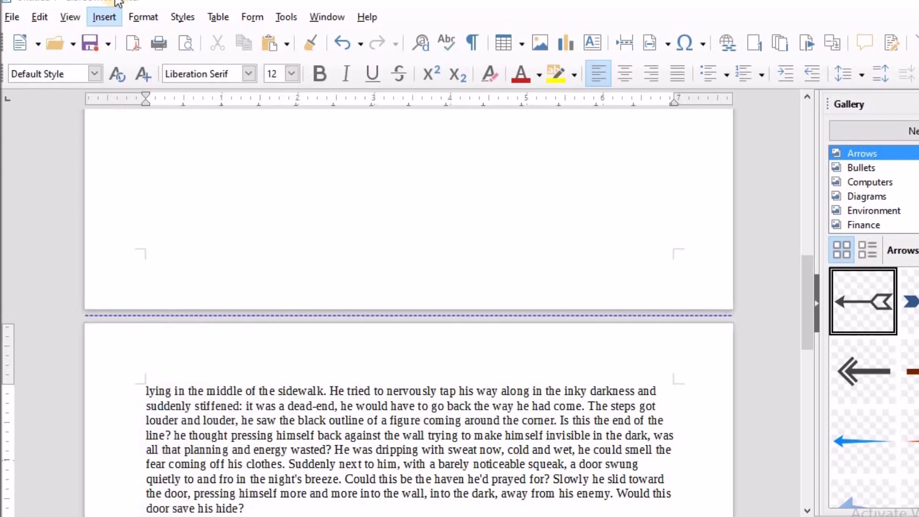
# - Format the Default Style pages with two columns of equal size
pyautogui.click(143, 17)
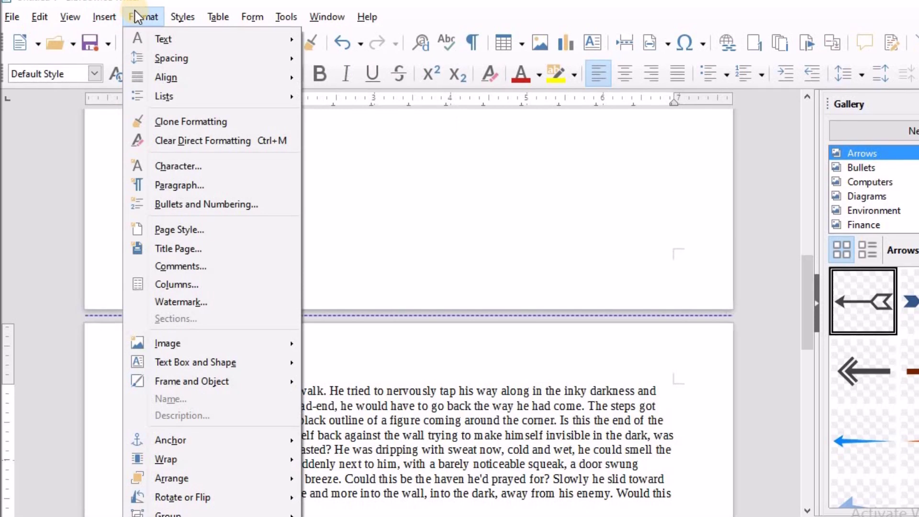
pyautogui.click(205, 287)
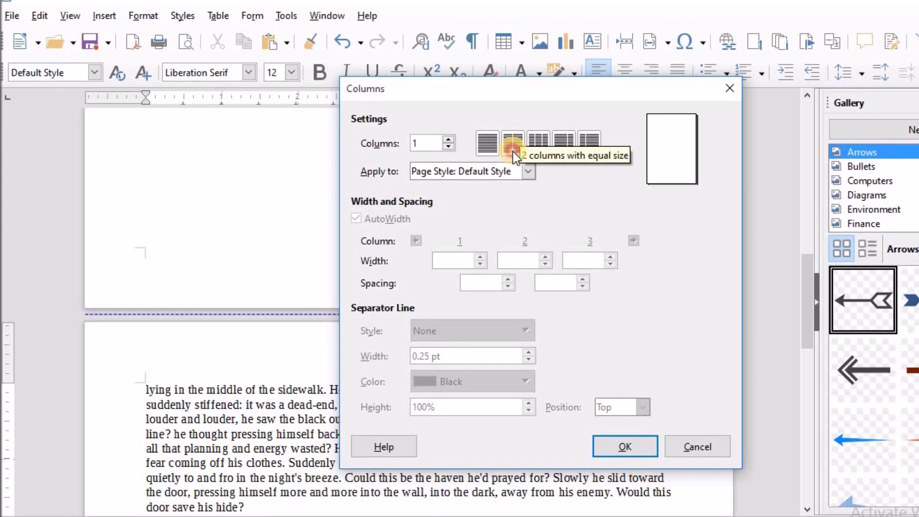
pyautogui.click(513, 151)
pyautogui.click(625, 446)
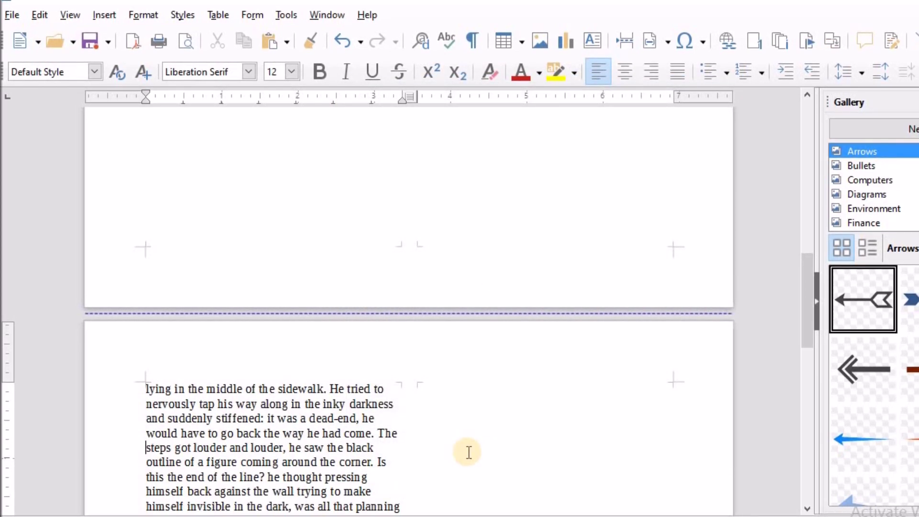
# - Start a new paragraph after "Would this door save his hide?" and expand the AutoText shortcut dt into dummy text
pyautogui.scroll(-5, 469, 452)
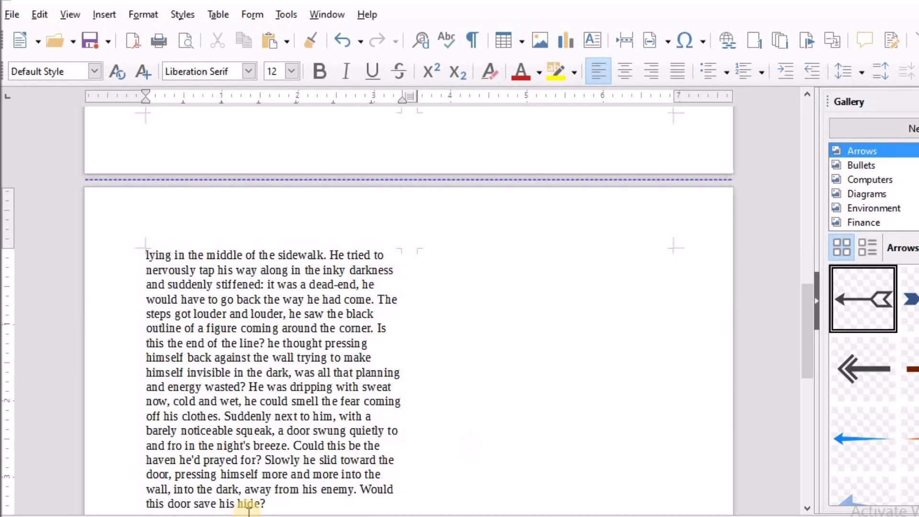
pyautogui.click(285, 506)
pyautogui.press('Return')
pyautogui.write('dt')
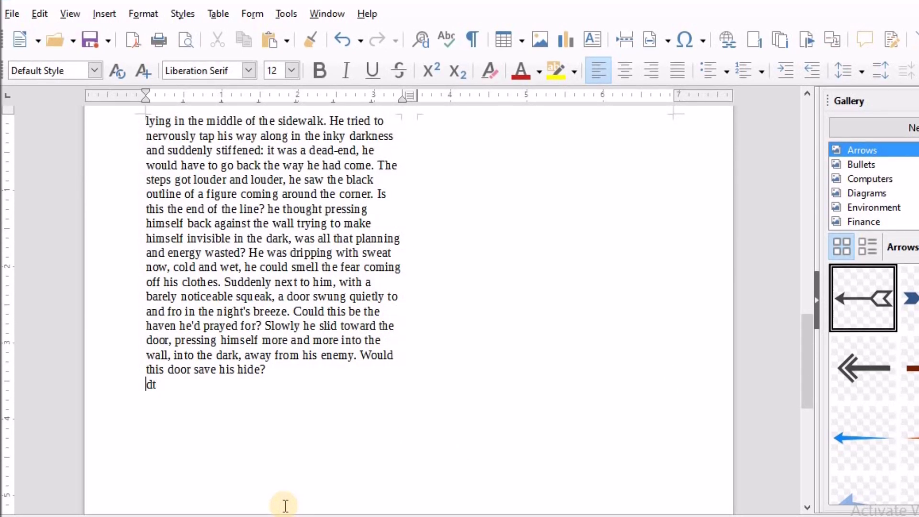
pyautogui.press('F3')
# - Add another block of dt dummy text below the last lines in the second column, leaving a blank line between
pyautogui.scroll(-10, 286, 505)
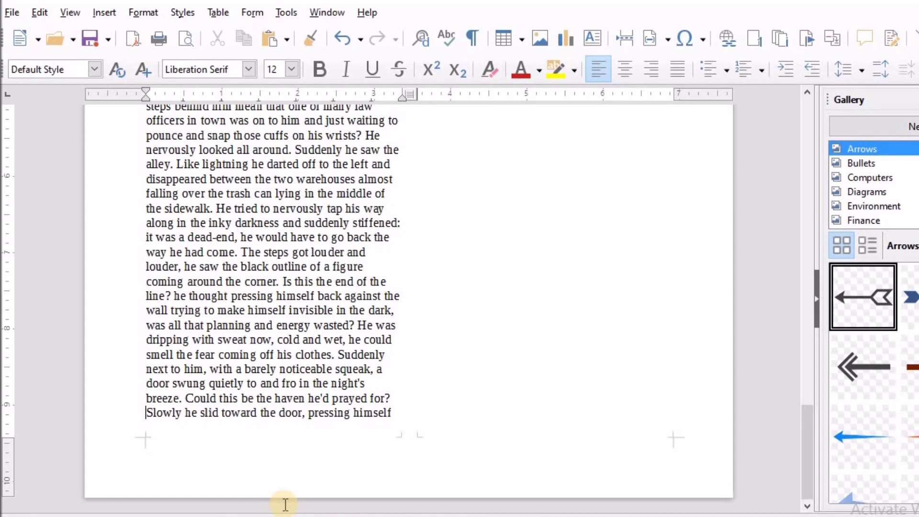
pyautogui.scroll(-4, 286, 505)
pyautogui.scroll(4, 286, 505)
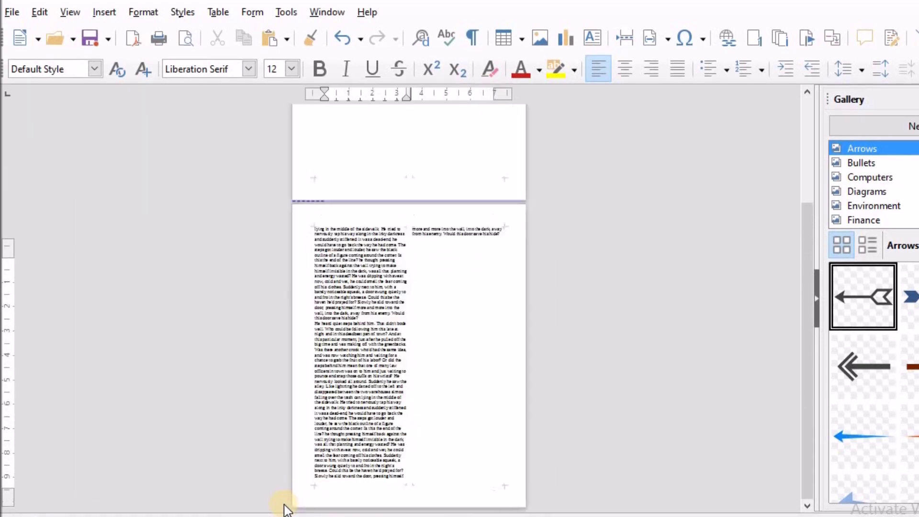
pyautogui.scroll(-3, 286, 504)
pyautogui.scroll(1, 286, 505)
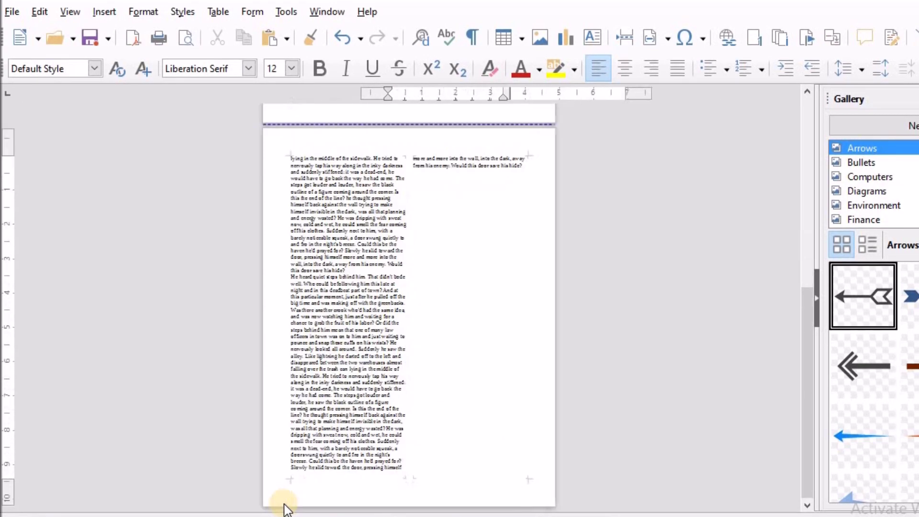
pyautogui.scroll(1, 286, 504)
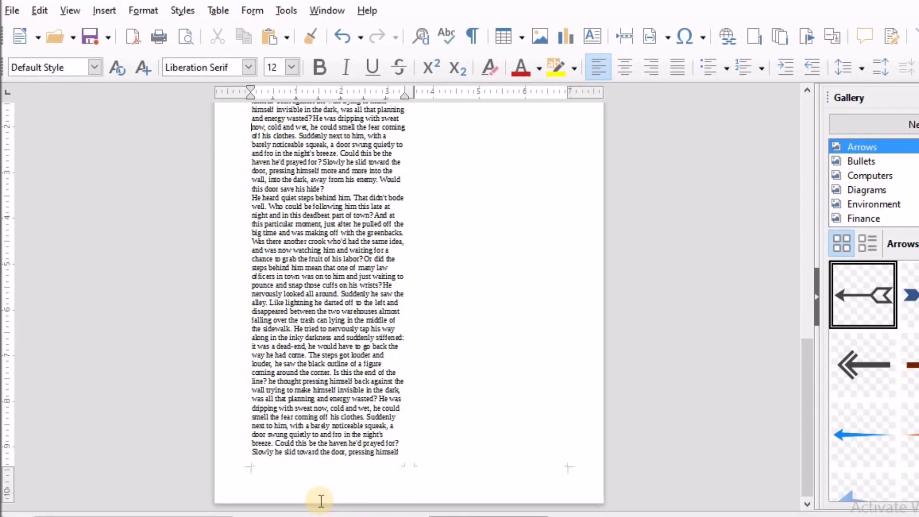
pyautogui.scroll(3, 320, 501)
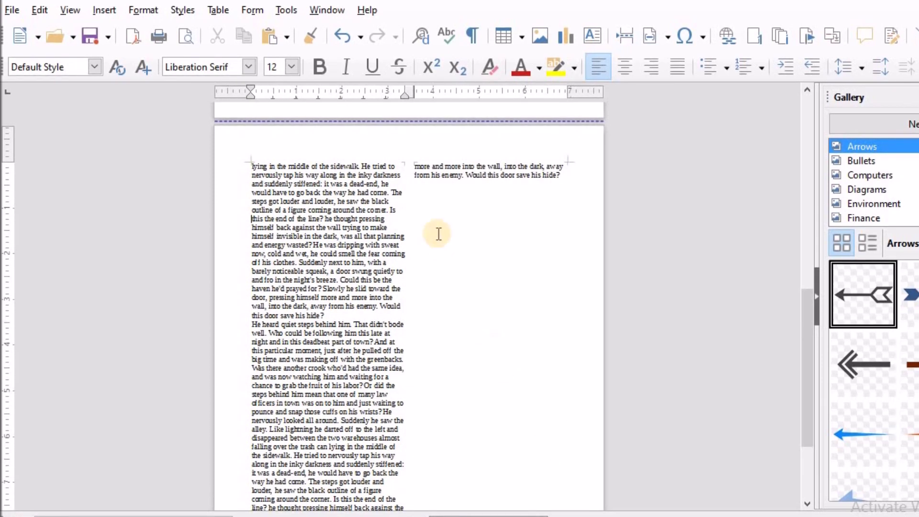
pyautogui.click(421, 202)
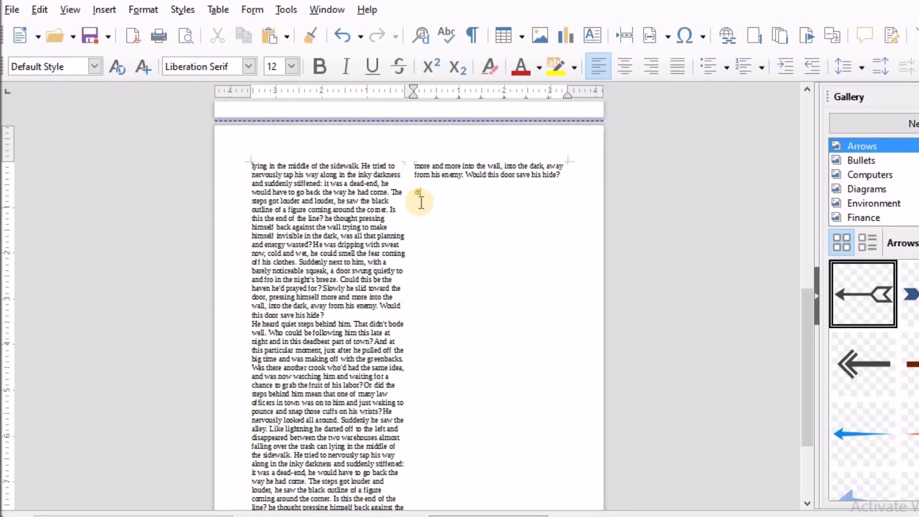
pyautogui.hotkey('ctrl', 'v')
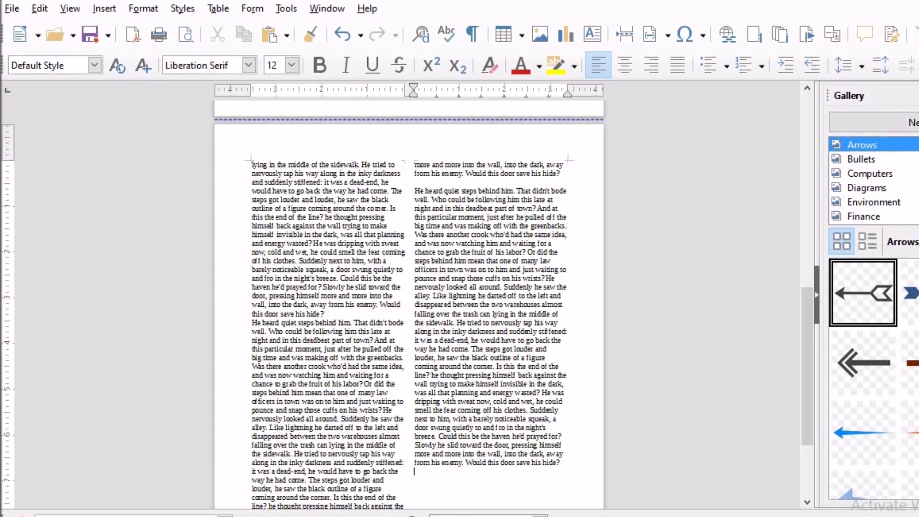
pyautogui.scroll(3, 408, 306)
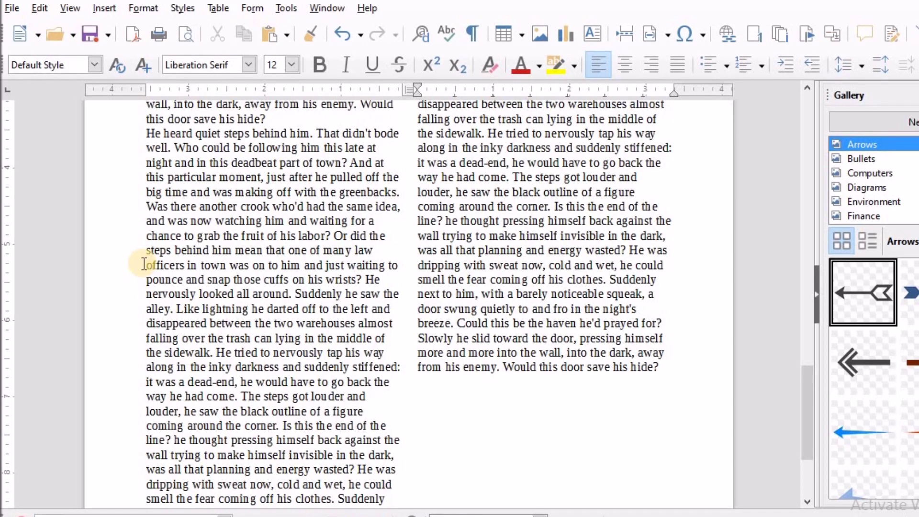
pyautogui.click(145, 250)
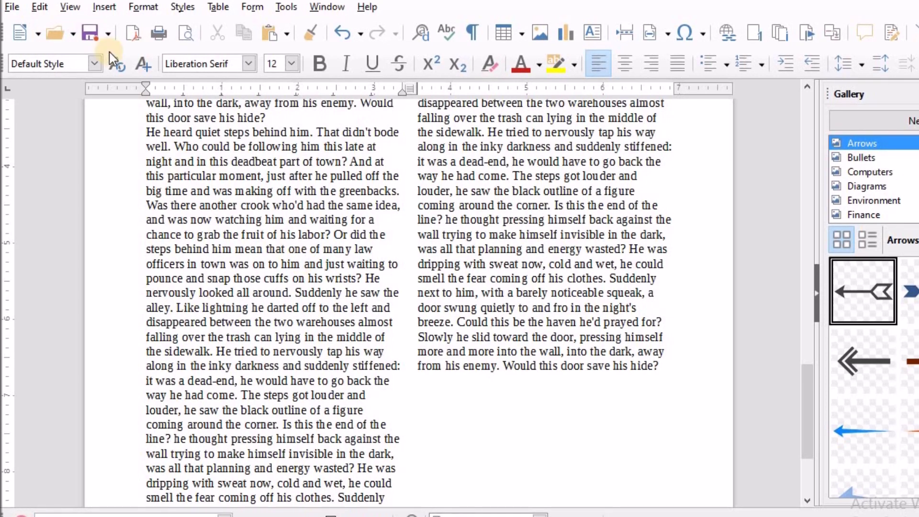
pyautogui.click(108, 11)
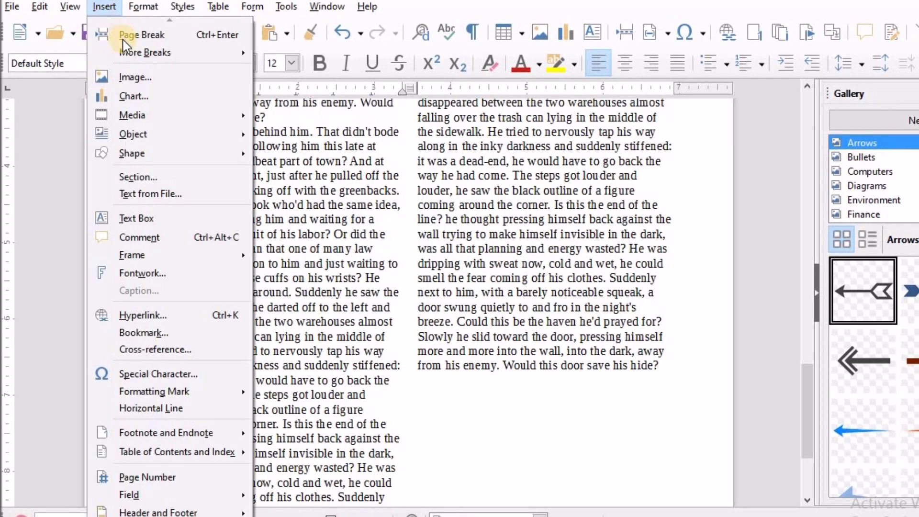
pyautogui.moveTo(129, 52)
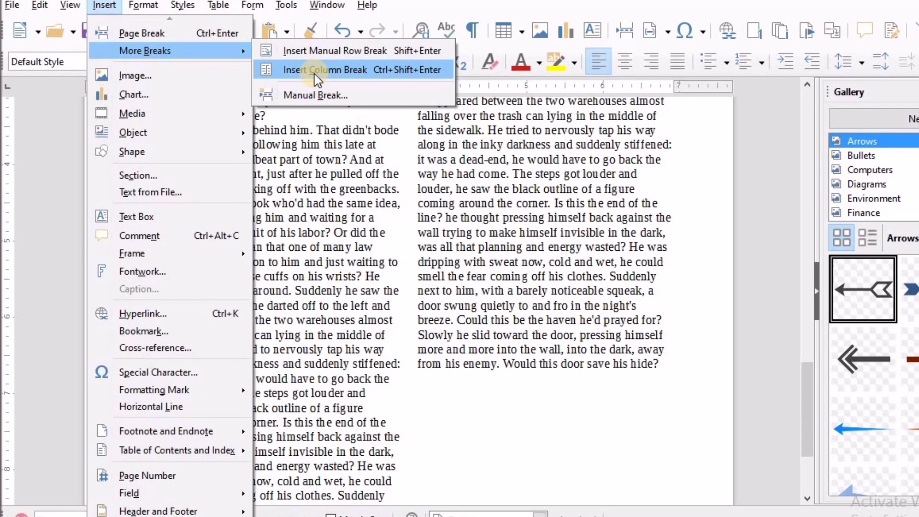
pyautogui.click(341, 346)
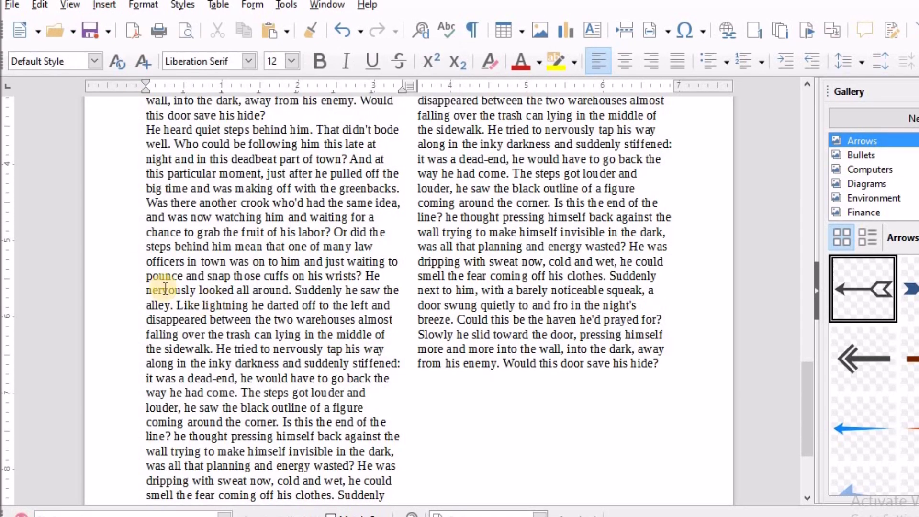
# - Insert a column break before "steps behind him mean that one of many law officers" in the first column
pyautogui.click(145, 246)
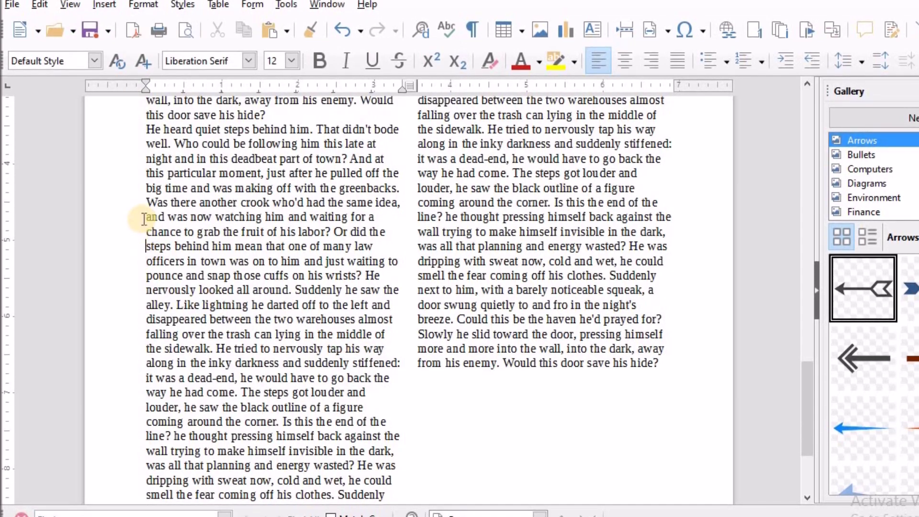
pyautogui.click(101, 5)
pyautogui.moveTo(206, 49)
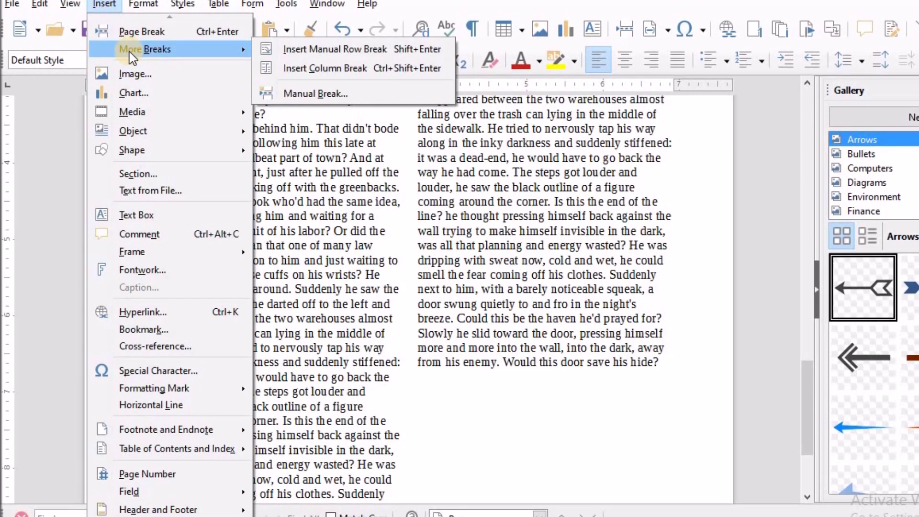
pyautogui.click(312, 76)
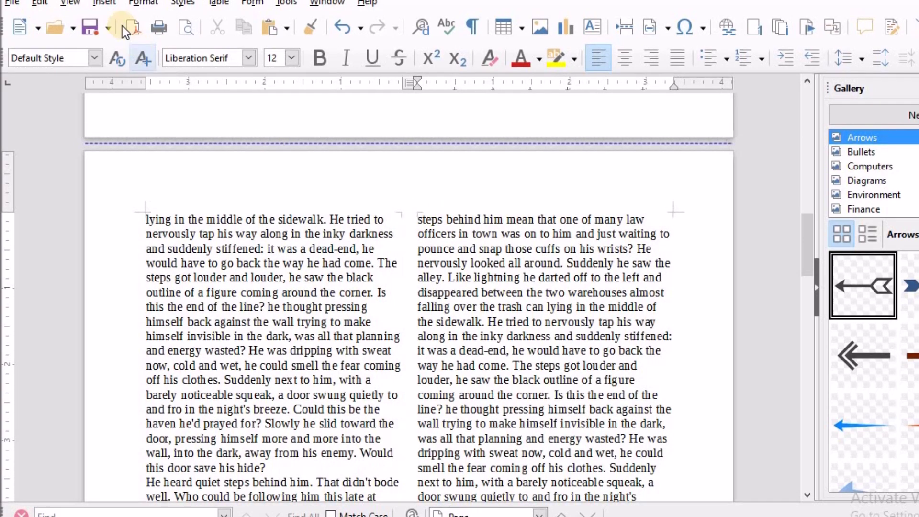
# - Insert the image BS from the DM folder above the text starting the second column
pyautogui.click(111, 9)
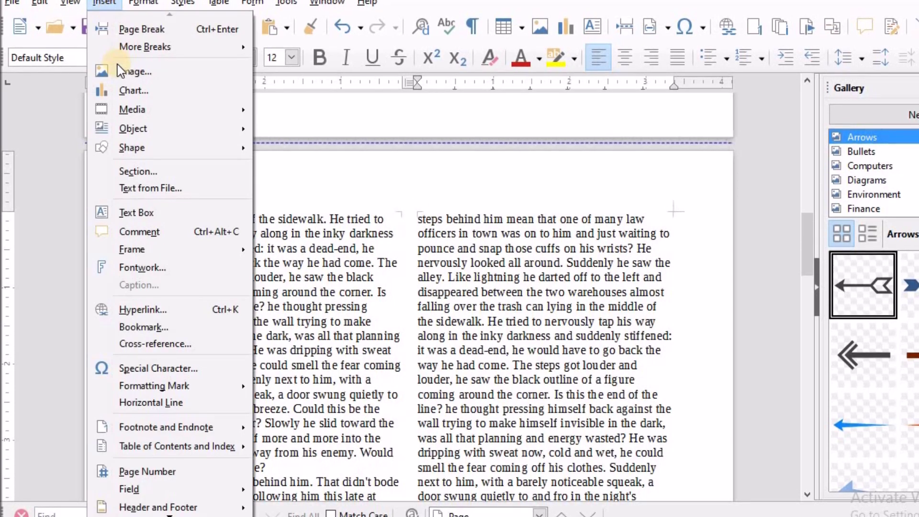
pyautogui.click(144, 71)
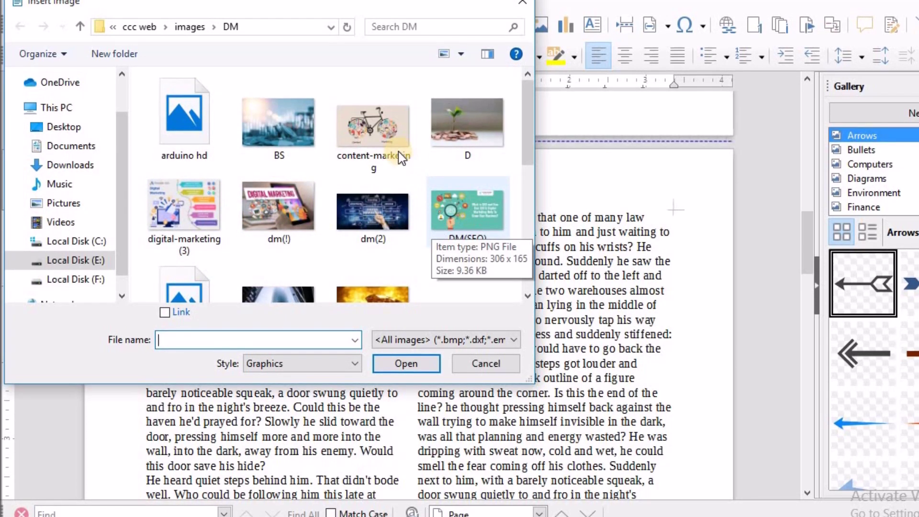
pyautogui.click(268, 128)
pyautogui.click(407, 365)
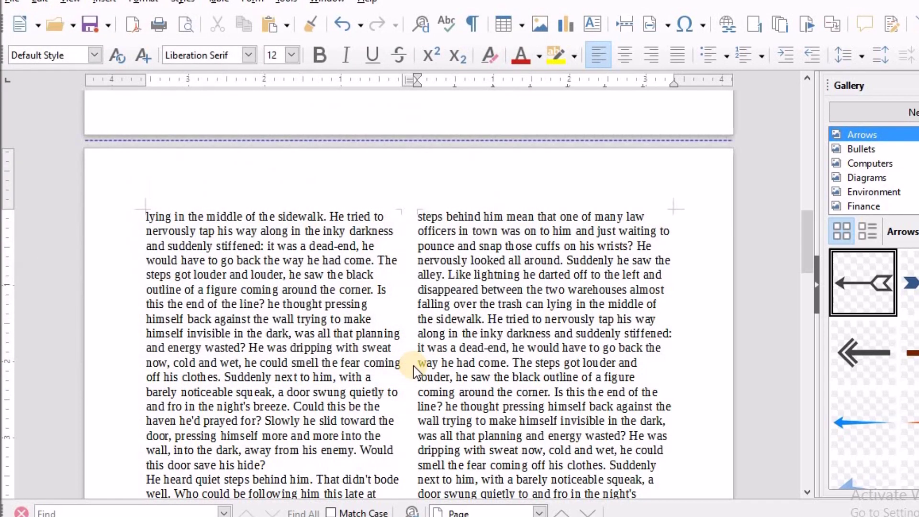
pyautogui.click(577, 313)
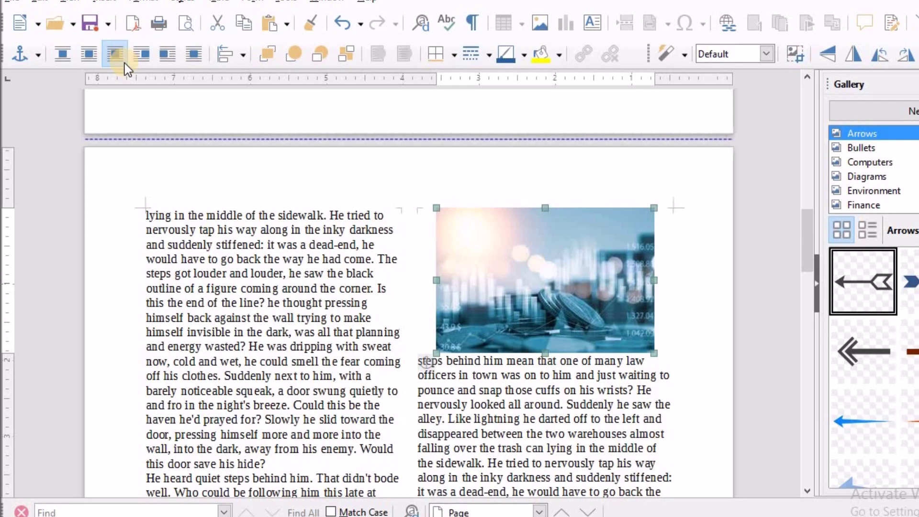
pyautogui.click(153, 4)
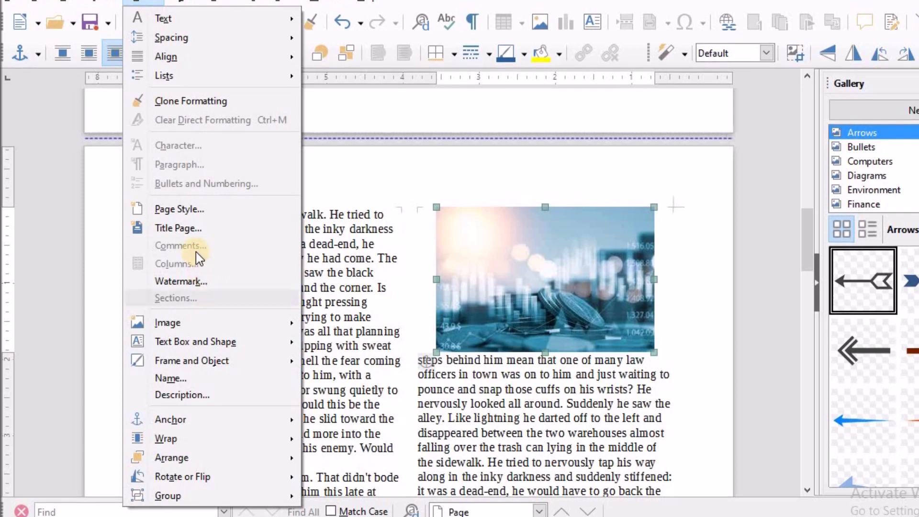
pyautogui.click(453, 414)
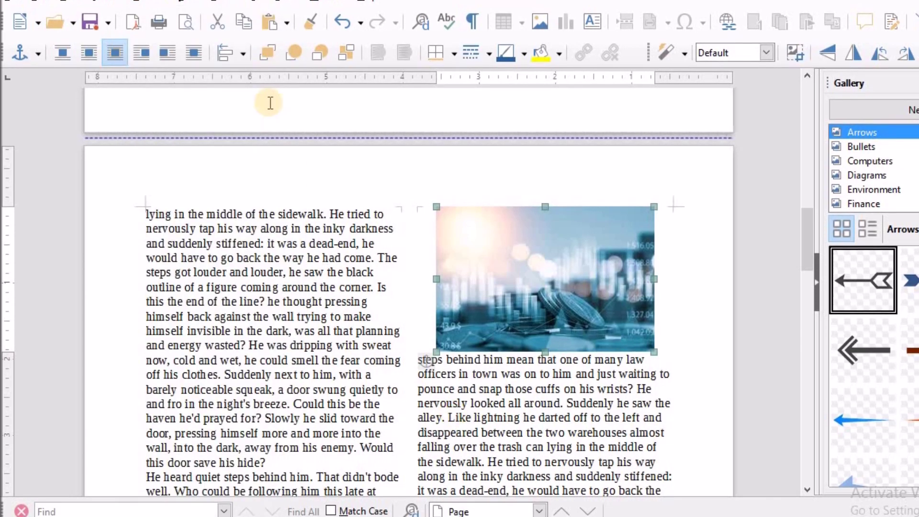
pyautogui.click(138, 2)
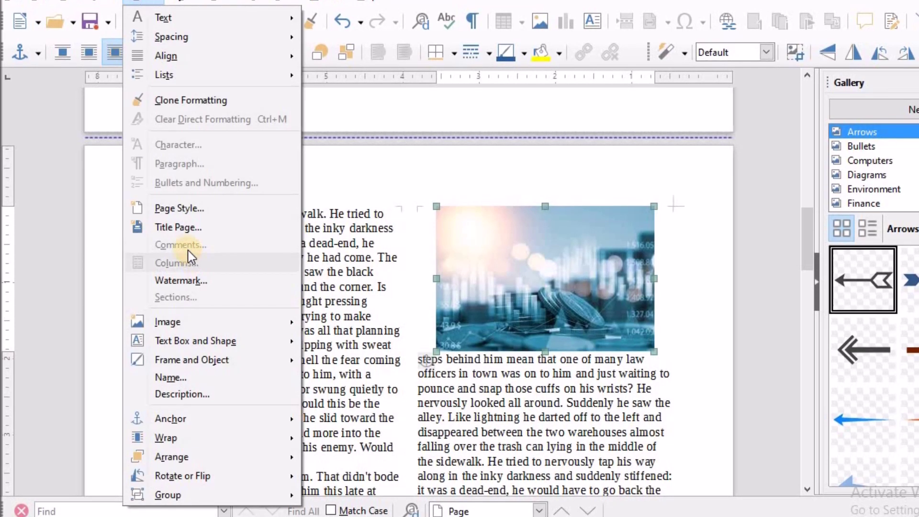
pyautogui.click(528, 434)
pyautogui.doubleClick(533, 432)
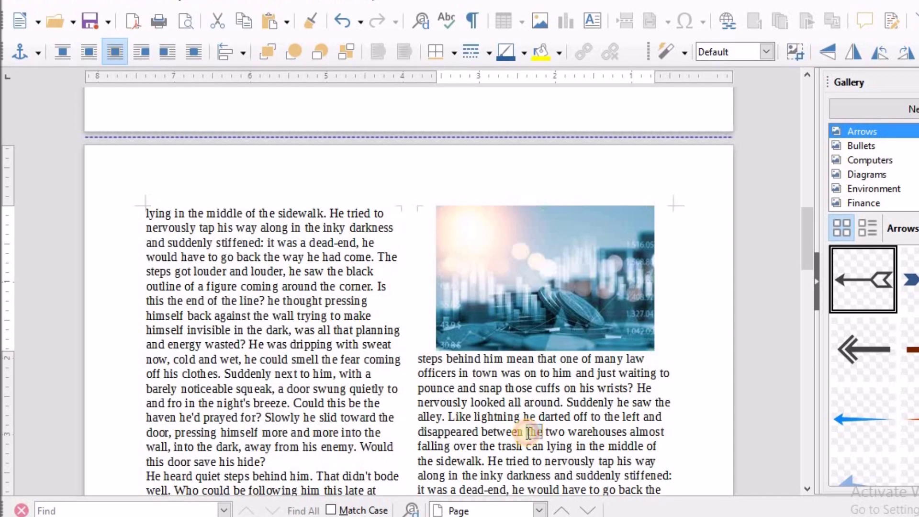
# - Try to apply a one-column layout to the selected word "the" in the second column
pyautogui.click(101, 3)
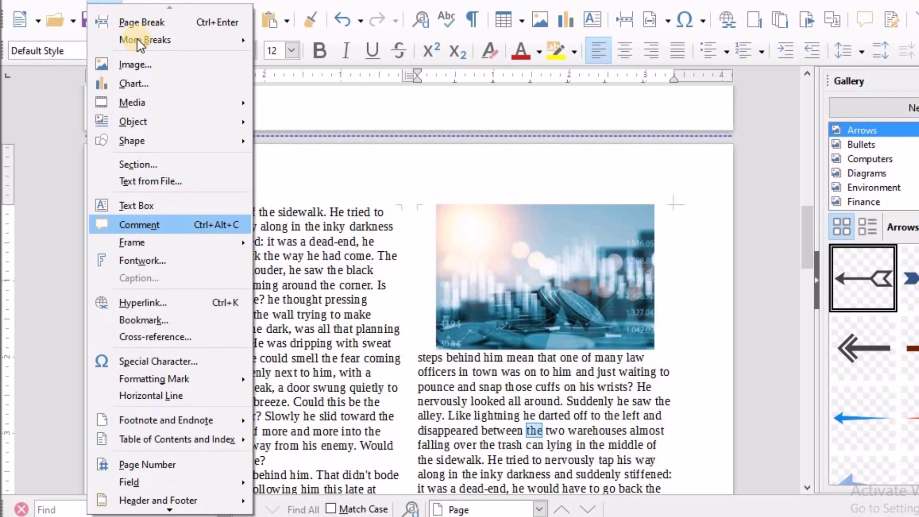
pyautogui.click(137, 3)
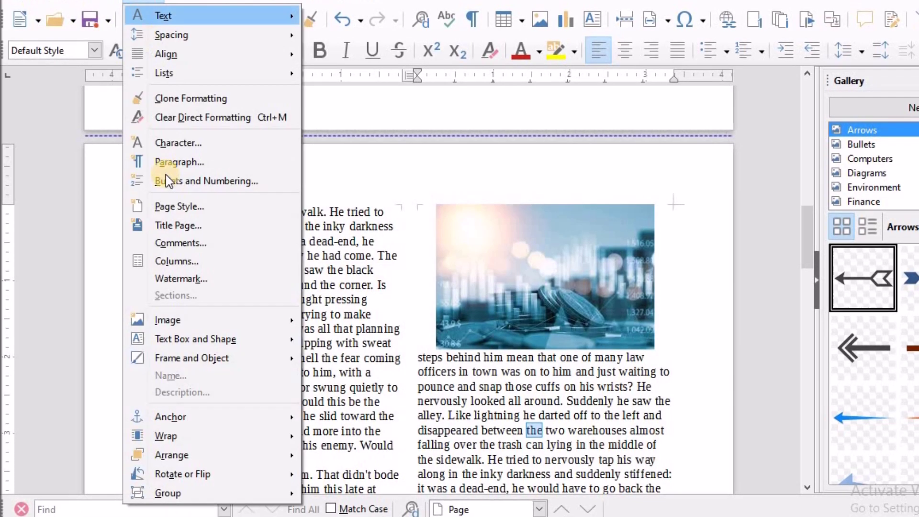
pyautogui.click(177, 259)
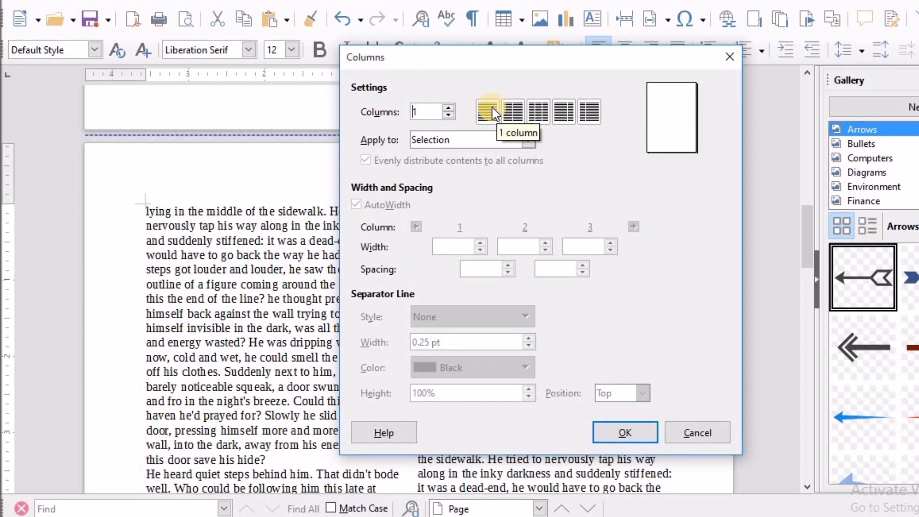
pyautogui.click(644, 426)
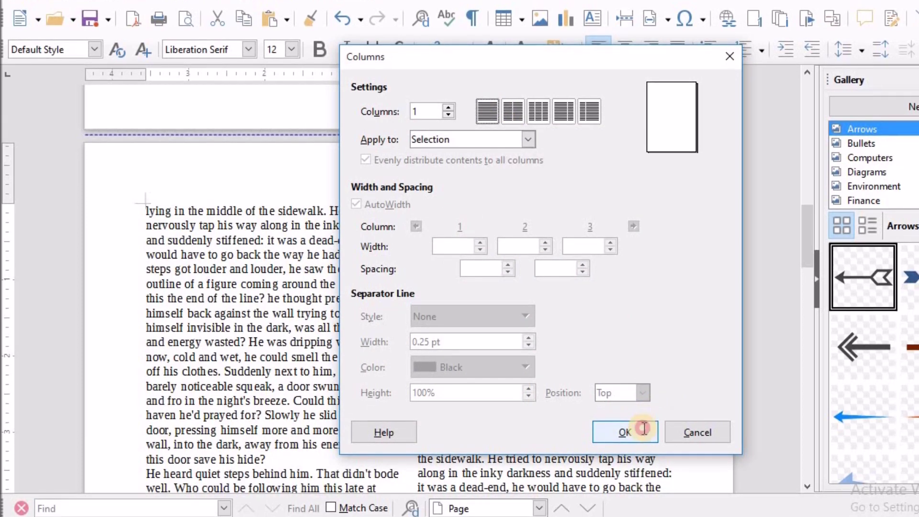
pyautogui.click(155, 2)
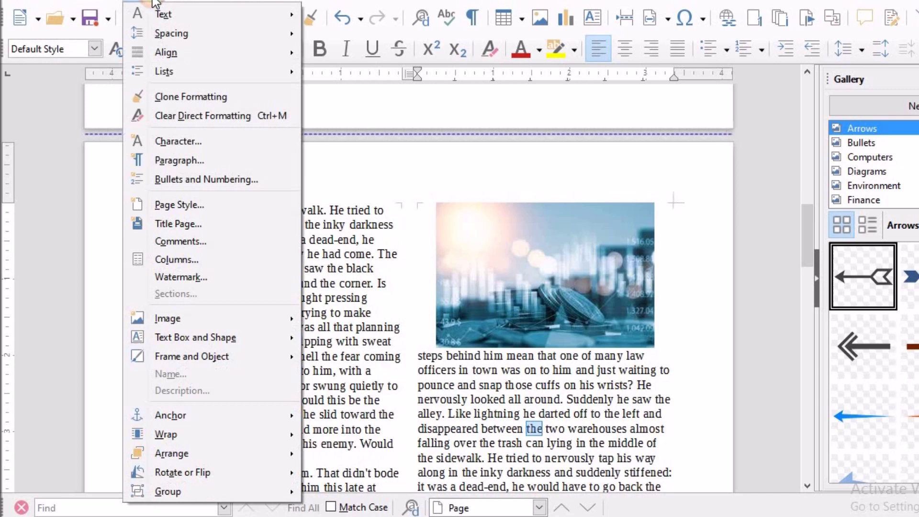
pyautogui.click(213, 258)
pyautogui.click(495, 106)
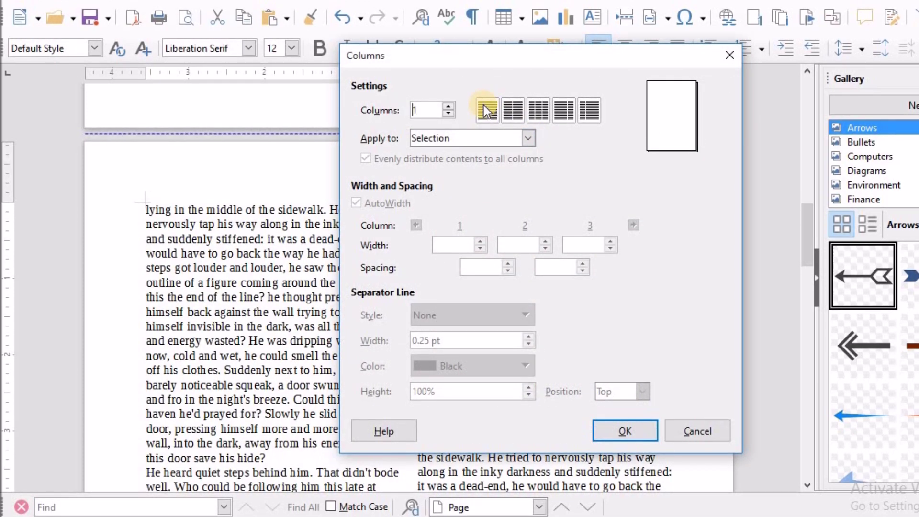
pyautogui.click(625, 430)
# - Deselect the word and set the Default Style page style to one column
pyautogui.click(346, 383)
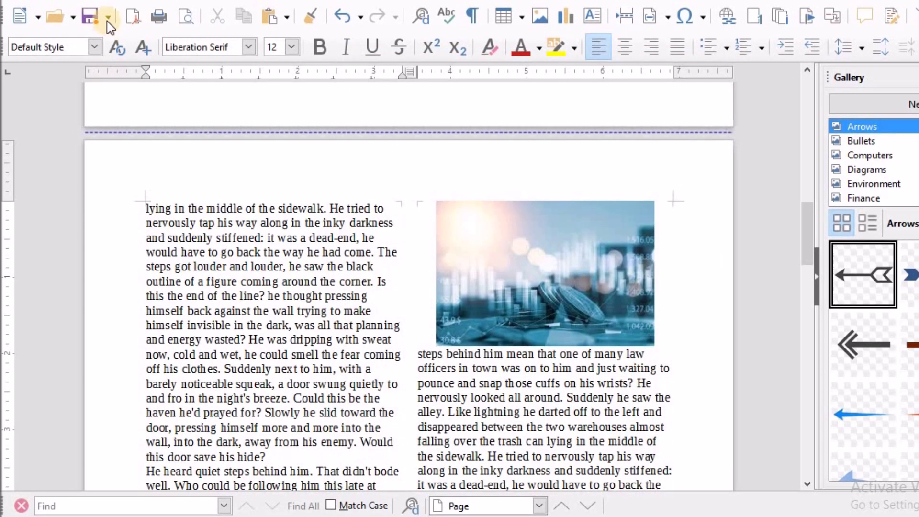
pyautogui.click(103, 1)
pyautogui.click(143, 1)
pyautogui.click(143, 1)
pyautogui.click(192, 257)
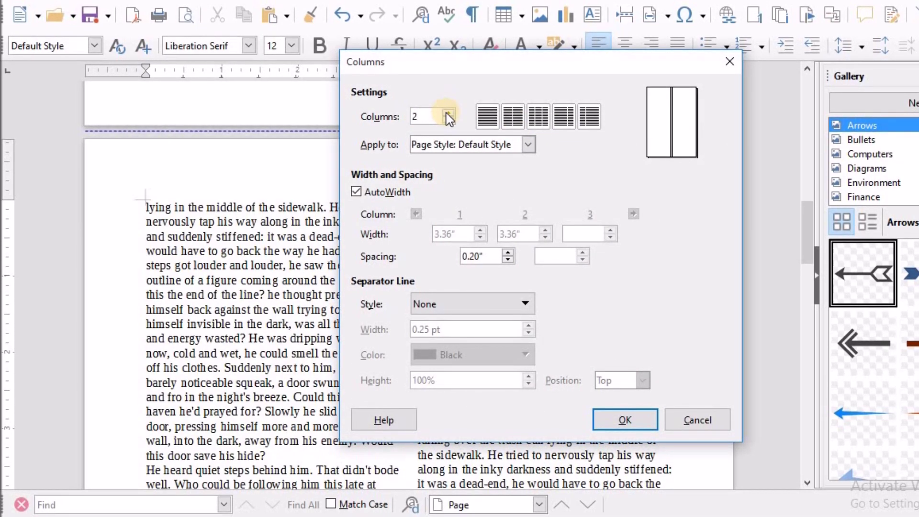
pyautogui.click(448, 120)
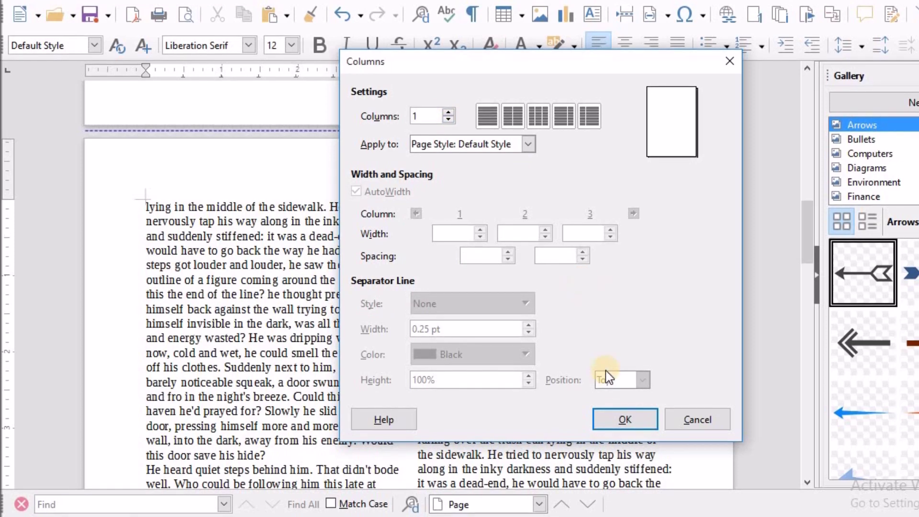
pyautogui.click(618, 418)
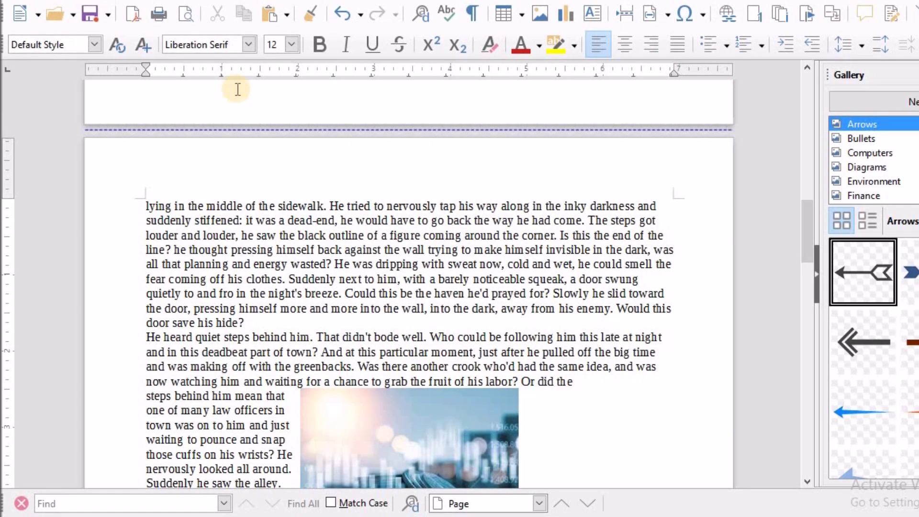
# - Try right, left and parallel text wrapping on the image, and finish with wrapping turned off
pyautogui.click(411, 435)
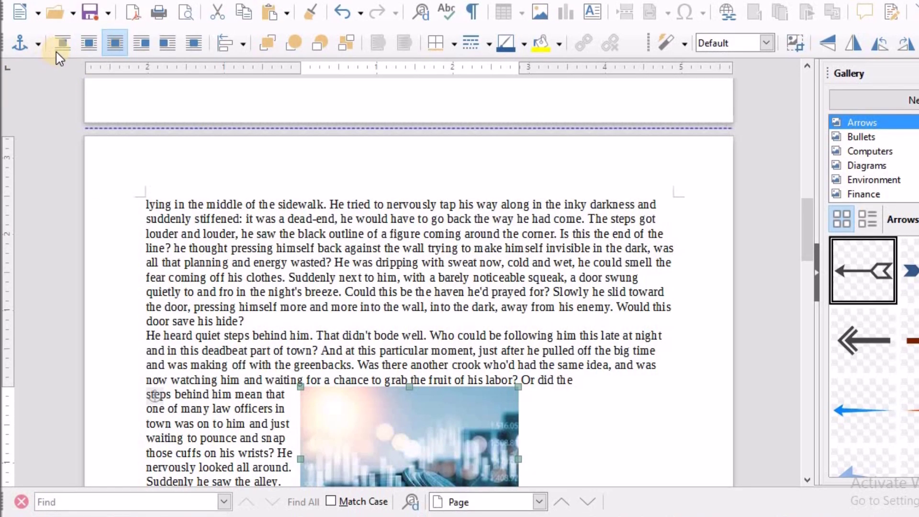
pyautogui.click(311, 247)
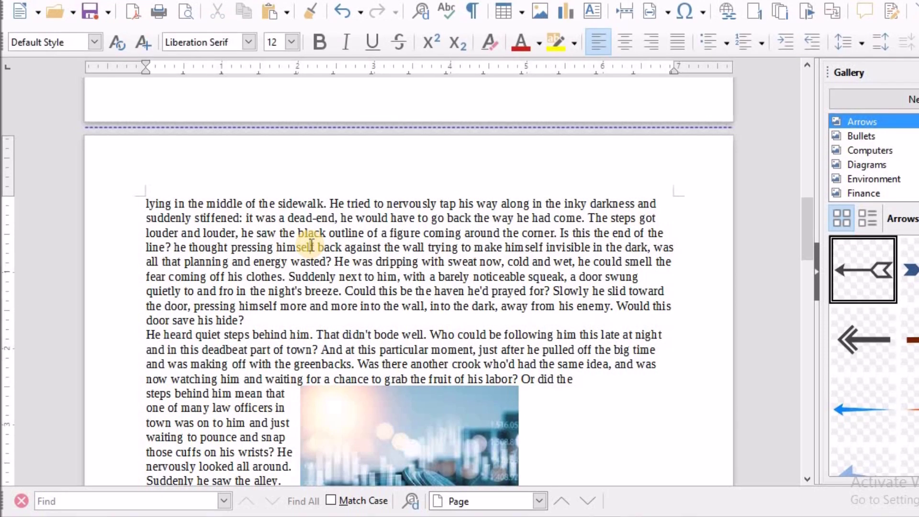
pyautogui.click(412, 432)
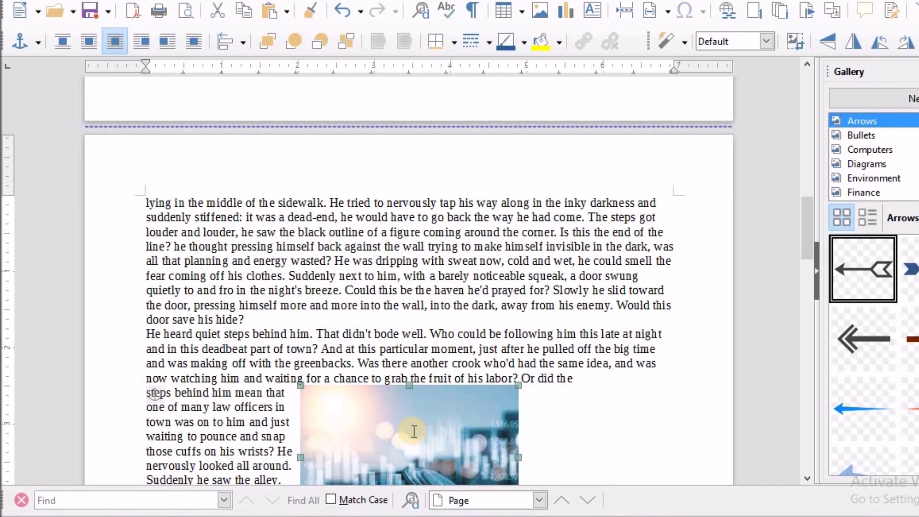
pyautogui.click(170, 43)
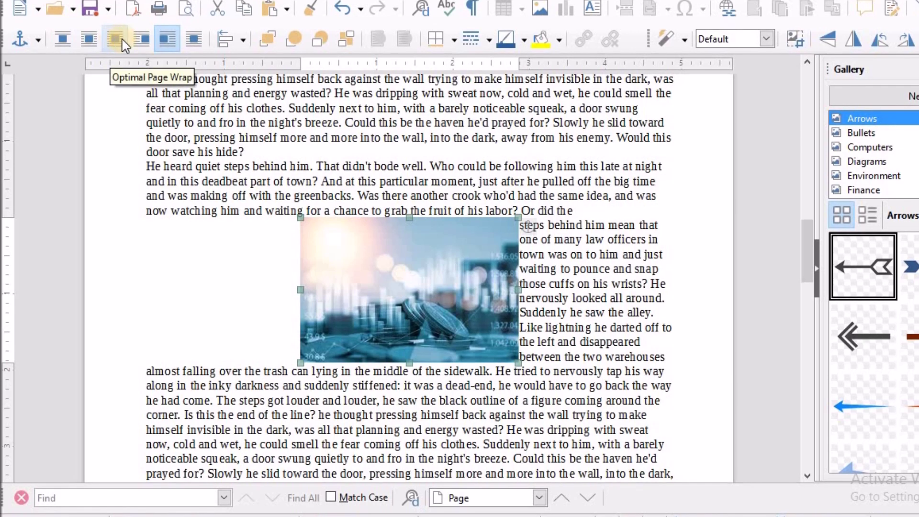
pyautogui.click(146, 42)
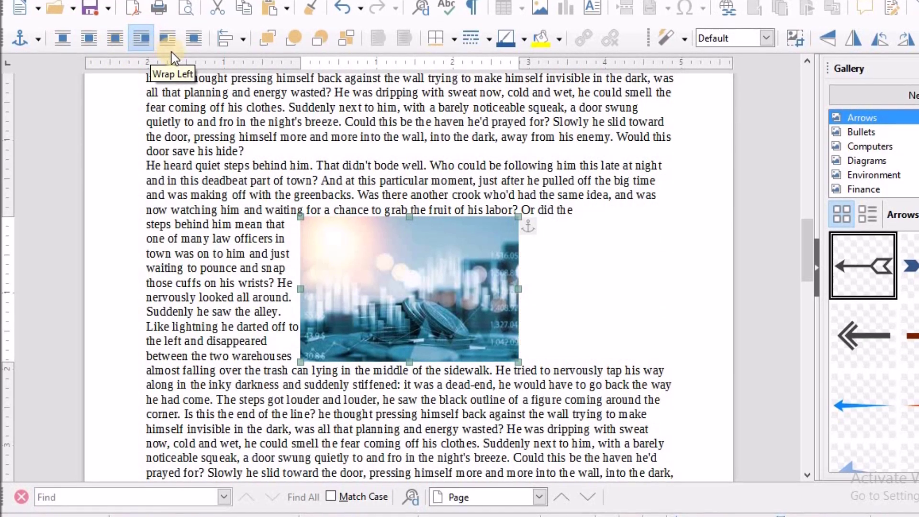
pyautogui.click(91, 37)
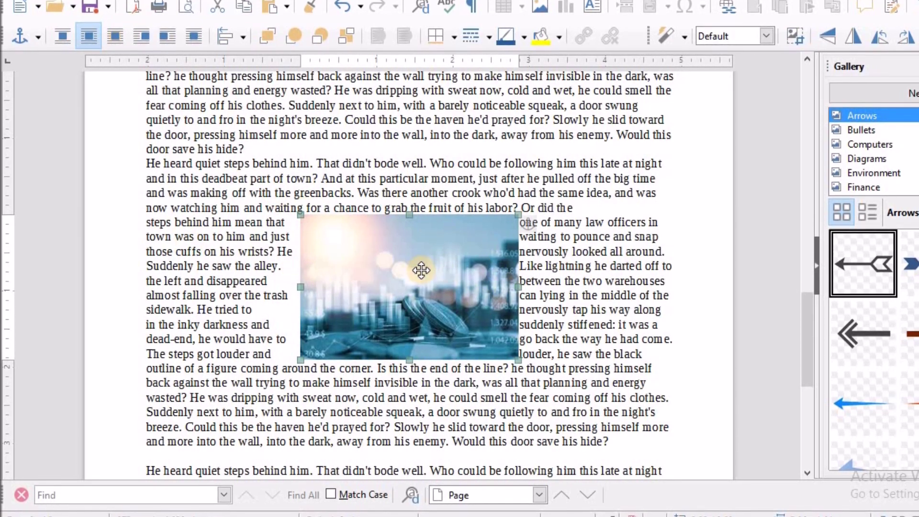
pyautogui.click(63, 37)
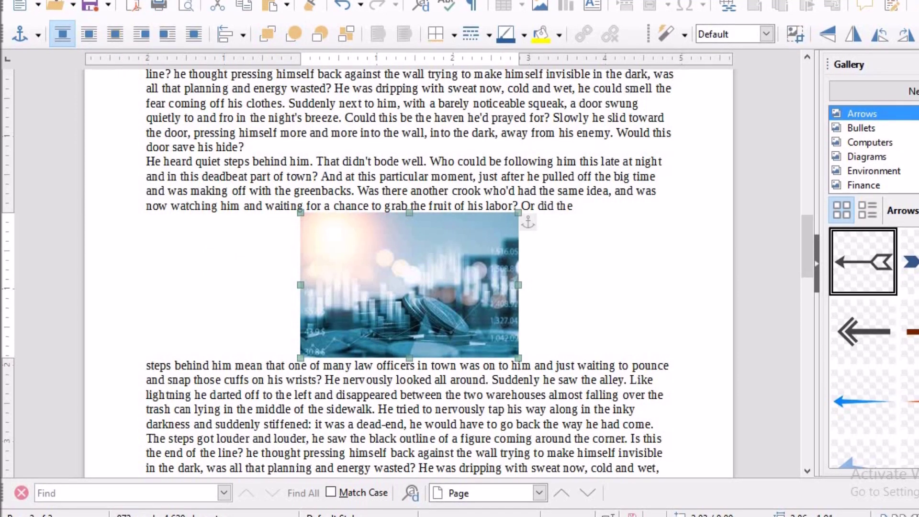
# - Add a blank line above the image and a page break after "Or did the" to move the image and remaining text to the next page
pyautogui.click(260, 277)
pyautogui.click(146, 365)
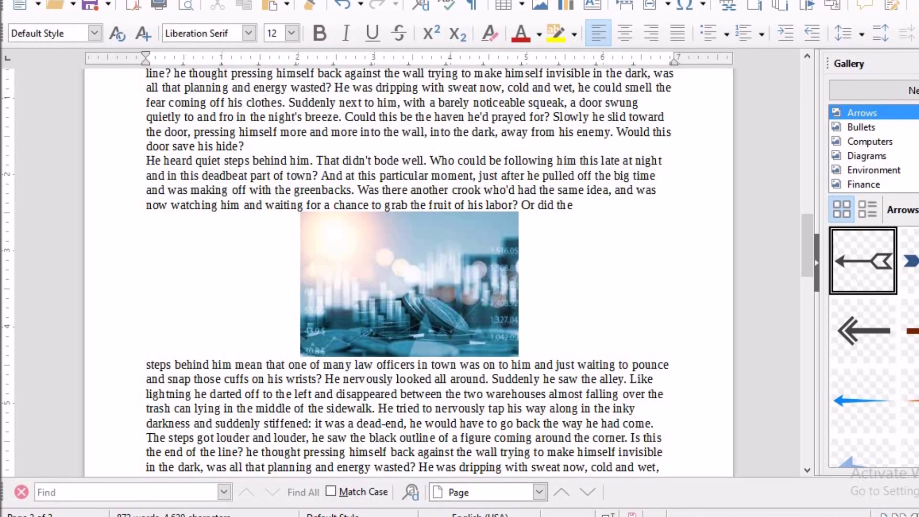
pyautogui.hotkey('alt', 'i')
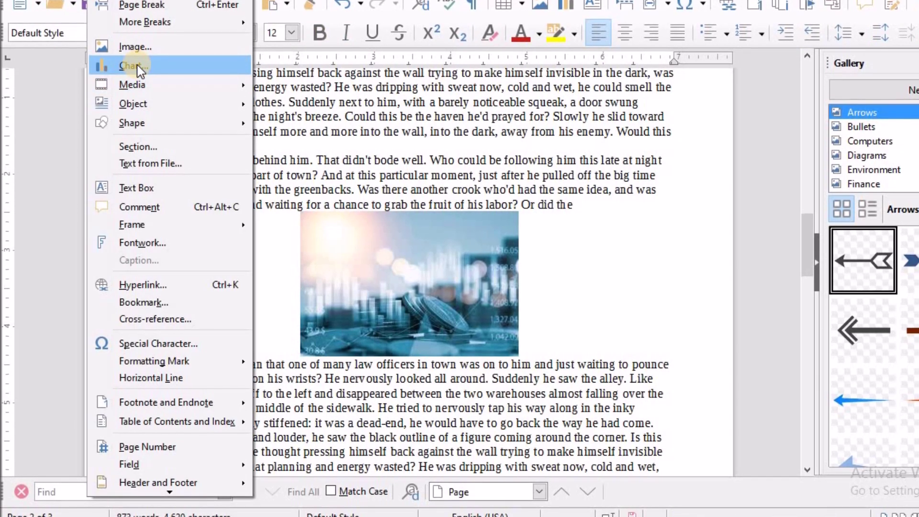
pyautogui.press('Escape')
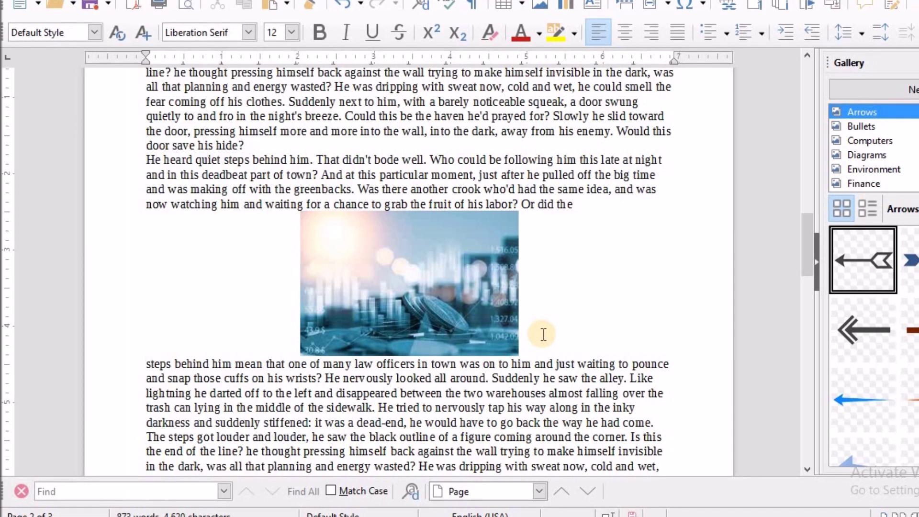
pyautogui.press('Return')
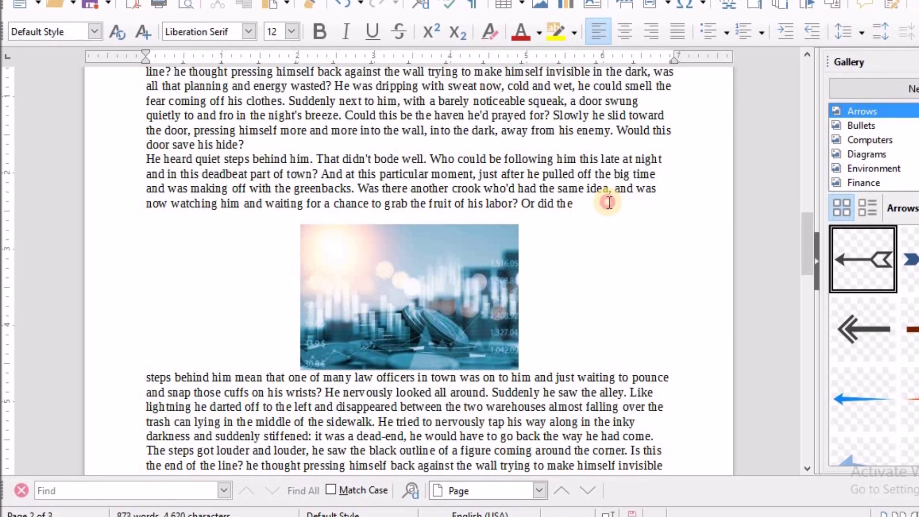
pyautogui.hotkey('ctrl', 'Return')
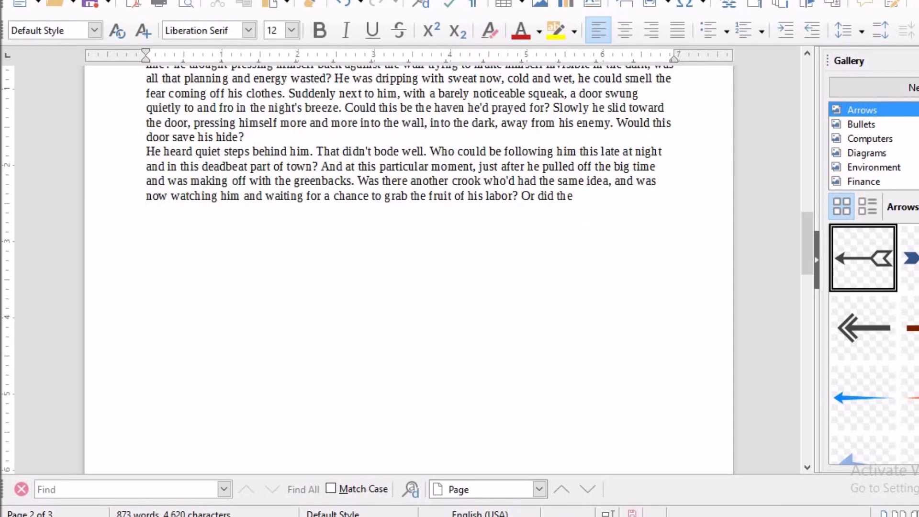
# - Insert a chart below the paragraph ending "Or did the"
pyautogui.click(102, 0)
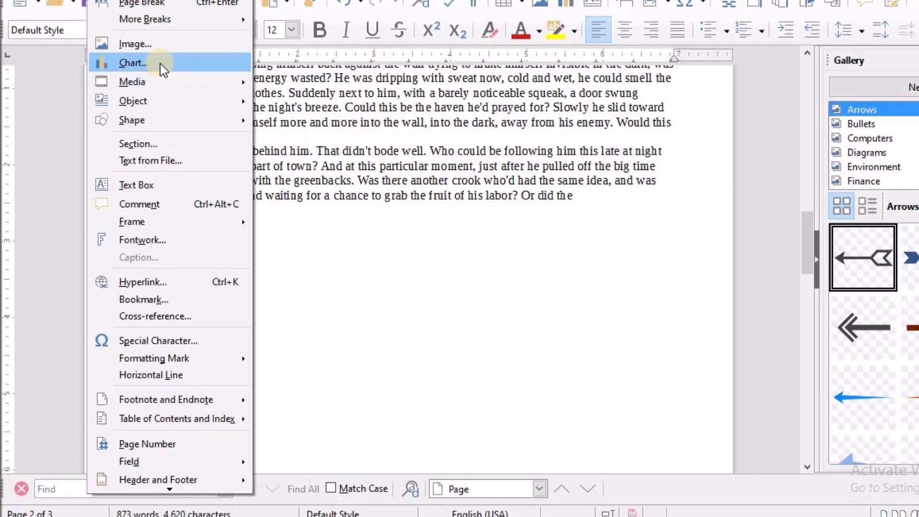
pyautogui.click(160, 63)
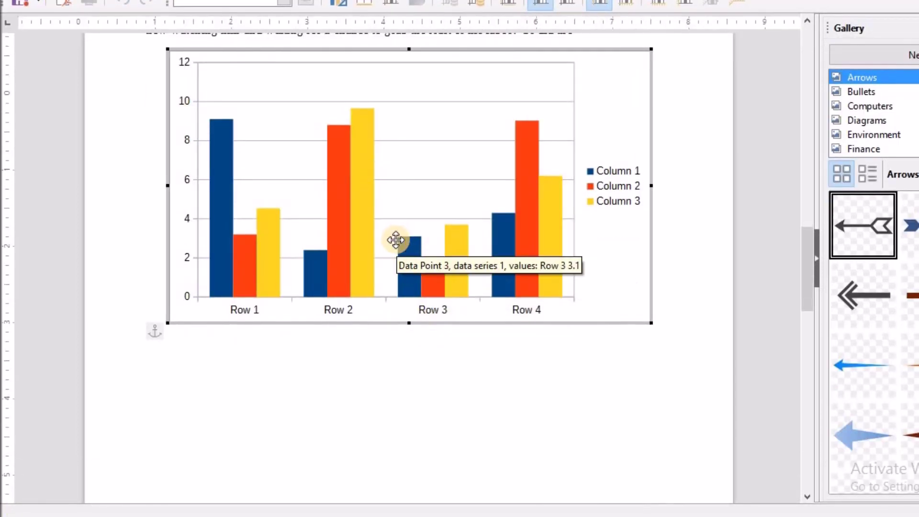
pyautogui.click(383, 173)
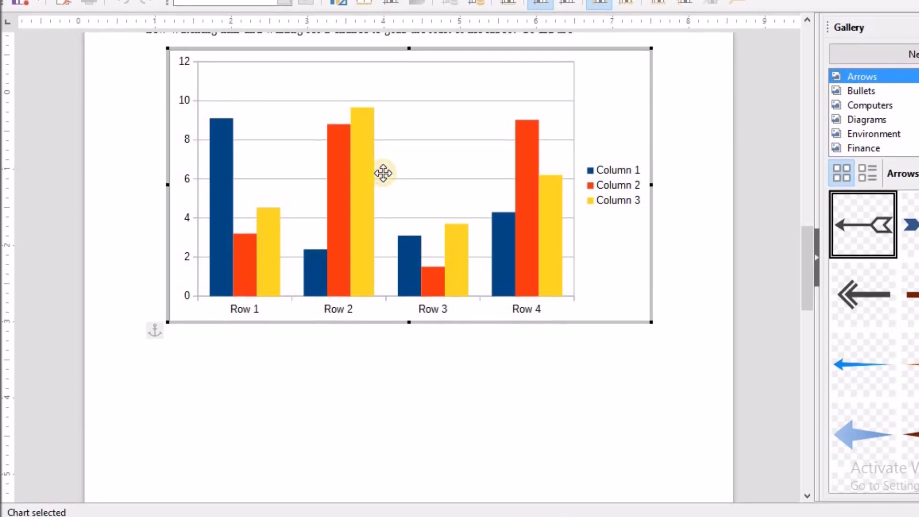
# - Open the chart's data table, move it off the chart, and rename the first data series pizza
pyautogui.doubleClick(615, 267)
pyautogui.rightClick(617, 271)
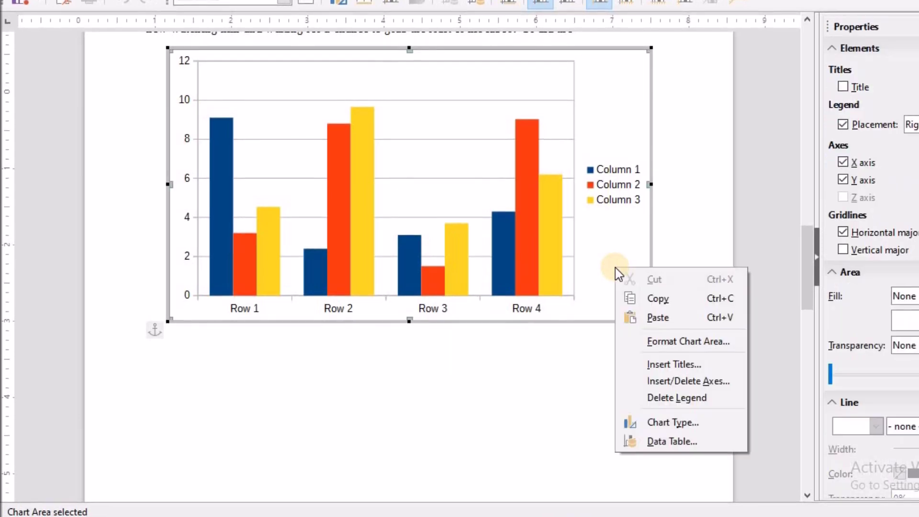
pyautogui.click(659, 440)
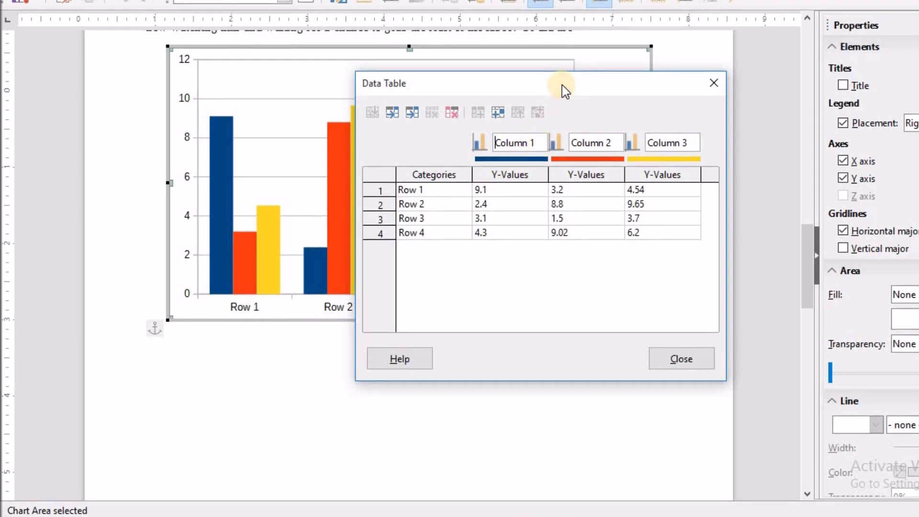
pyautogui.moveTo(562, 84); pyautogui.dragTo(719, 240)
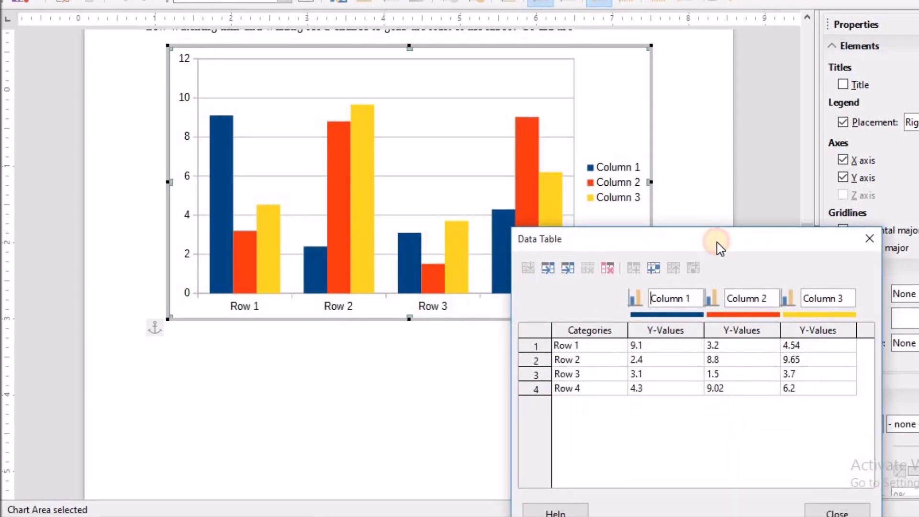
pyautogui.press('BackSpace')
pyautogui.press('BackSpace')
pyautogui.press('BackSpace')
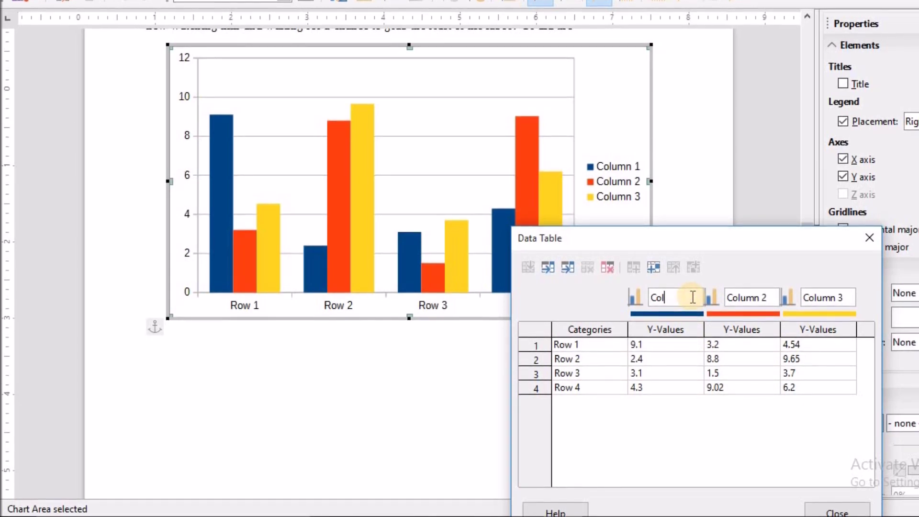
pyautogui.write('p')
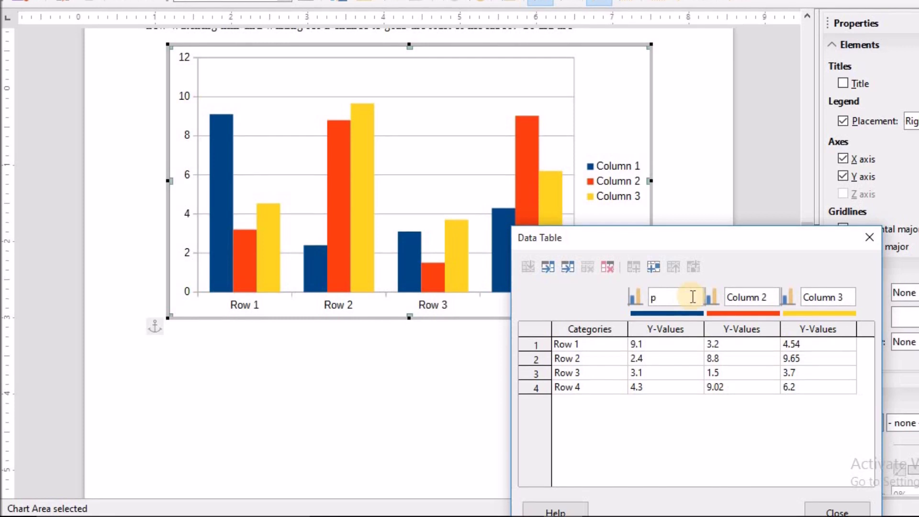
pyautogui.write('izza')
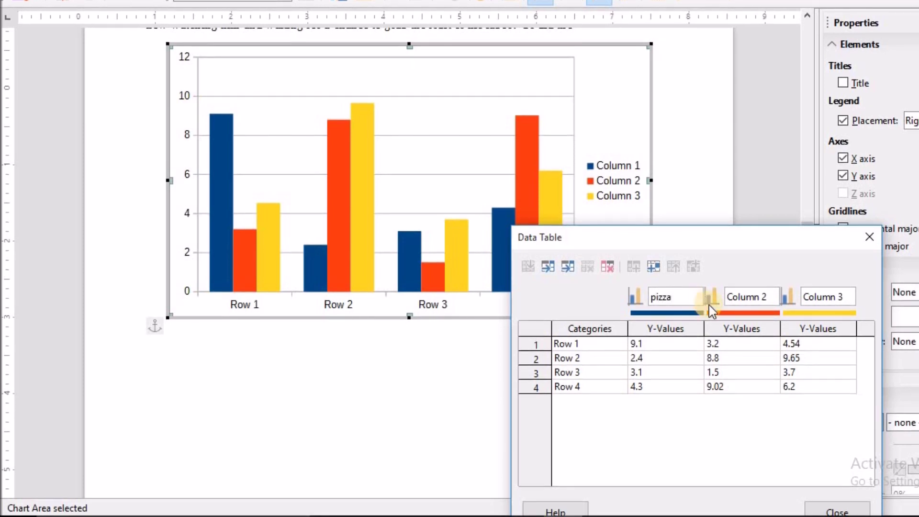
# - Rename the second data series in the chart's data table burger
pyautogui.click(768, 299)
pyautogui.press('BackSpace')
pyautogui.press('BackSpace')
pyautogui.press('BackSpace')
pyautogui.press('BackSpace')
pyautogui.press('BackSpace')
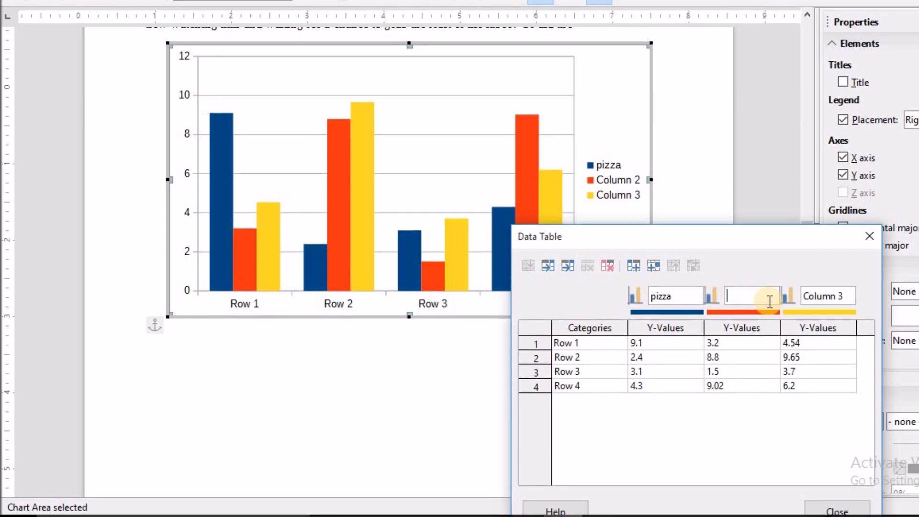
pyautogui.write('burger')
# - Rename the third data series in the chart's data table coldrink
pyautogui.click(850, 297)
pyautogui.click(848, 296)
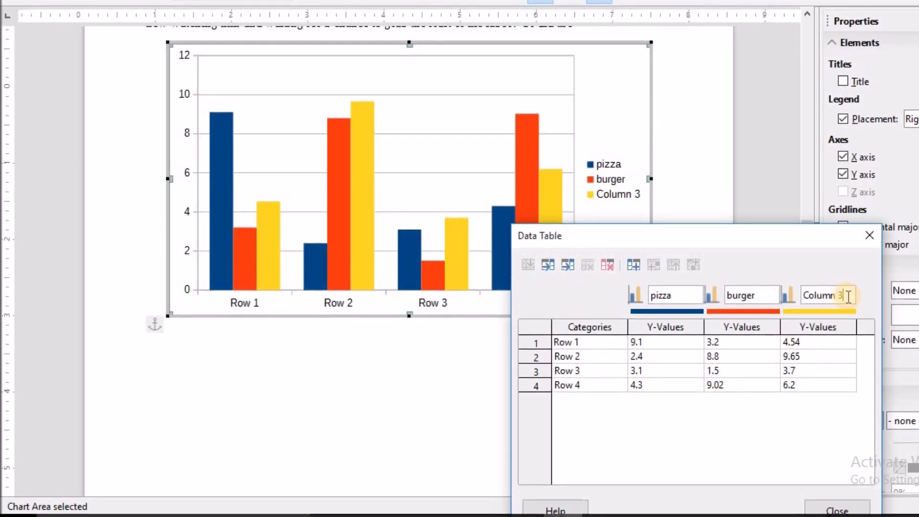
pyautogui.press('BackSpace')
pyautogui.press('BackSpace')
pyautogui.press('BackSpace')
pyautogui.press('BackSpace')
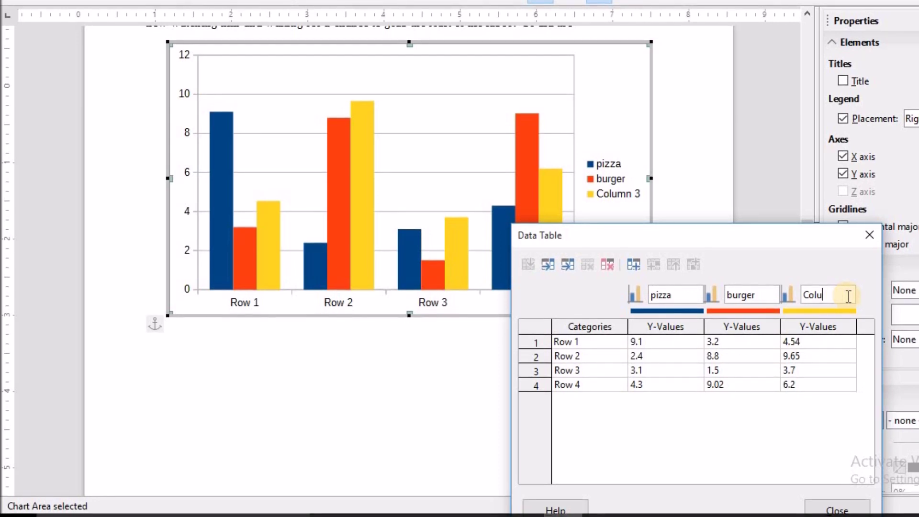
pyautogui.press('BackSpace')
pyautogui.write('coldrink')
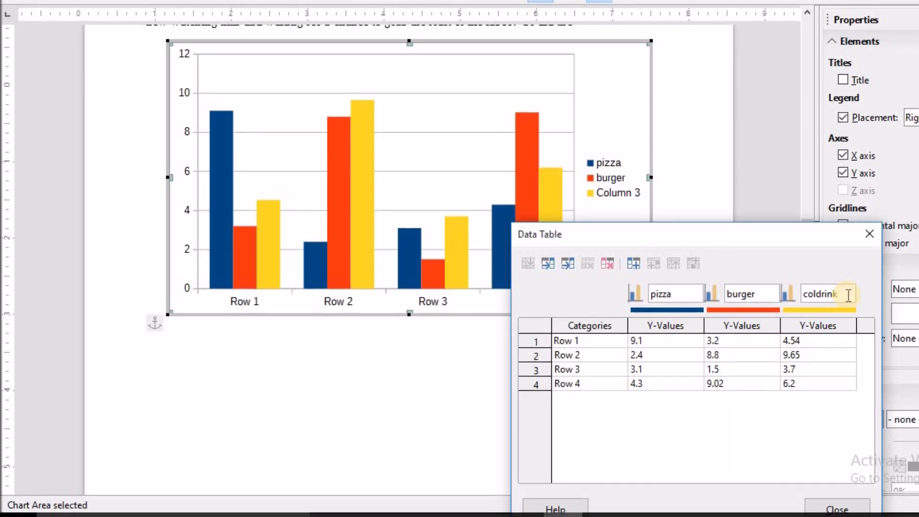
# - Rename the first category in the chart's data table delhi
pyautogui.press('Return')
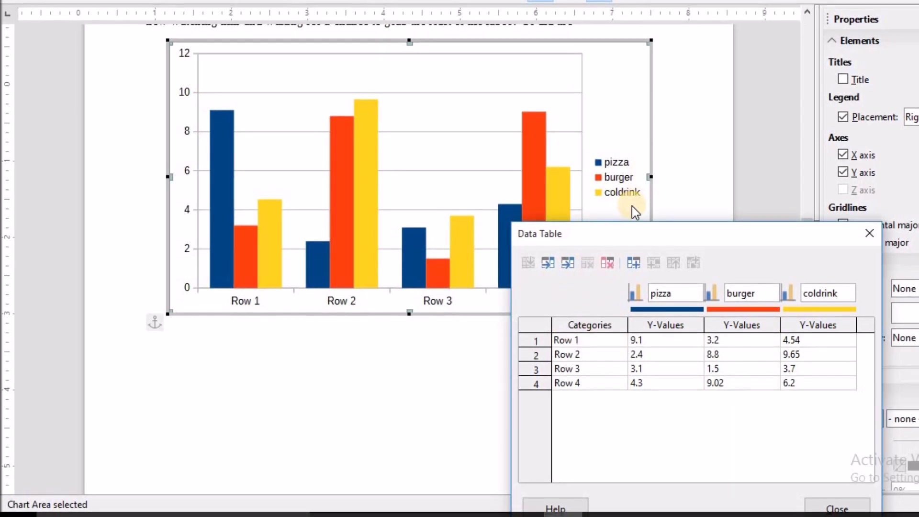
pyautogui.click(592, 341)
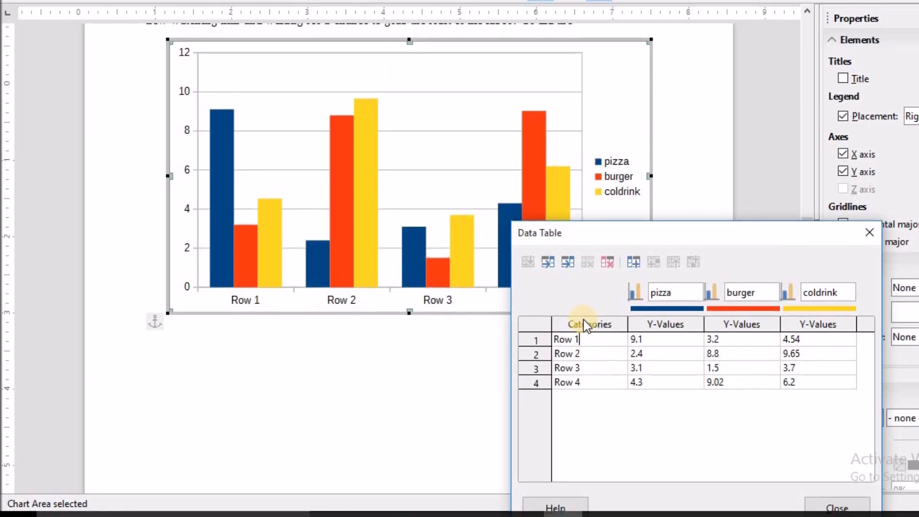
pyautogui.press('BackSpace')
pyautogui.press('BackSpace')
pyautogui.press('BackSpace')
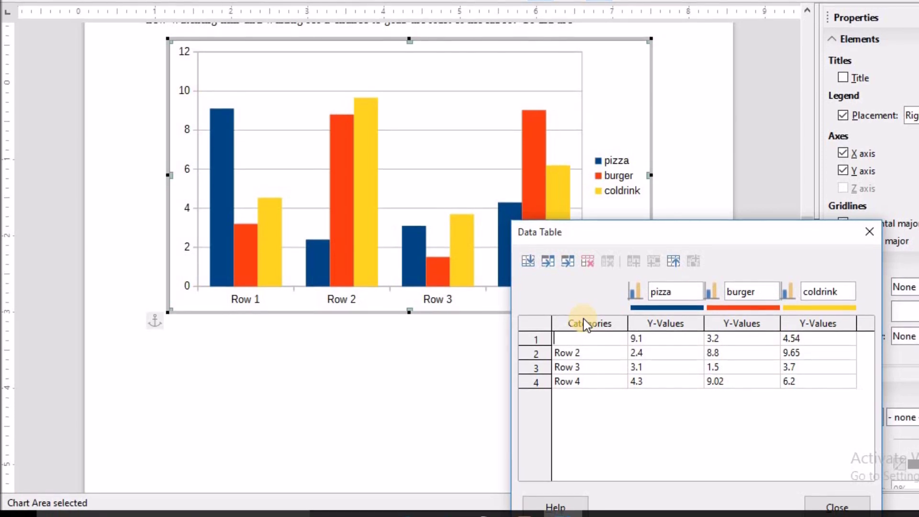
pyautogui.write('delh')
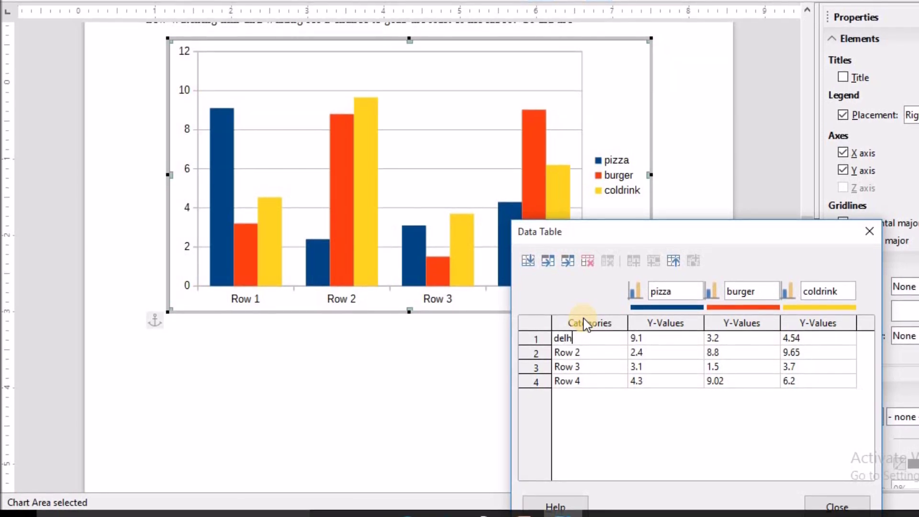
pyautogui.write('i')
# - Rename the second, third and fourth categories in the chart's data table kanpur, noida and lucknow
pyautogui.click(591, 352)
pyautogui.click(591, 353)
pyautogui.write('kanpur')
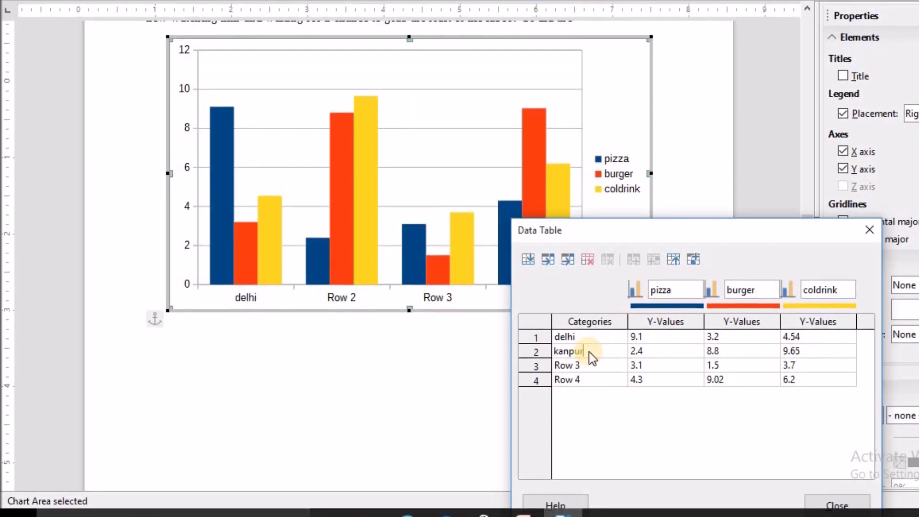
pyautogui.press('Return')
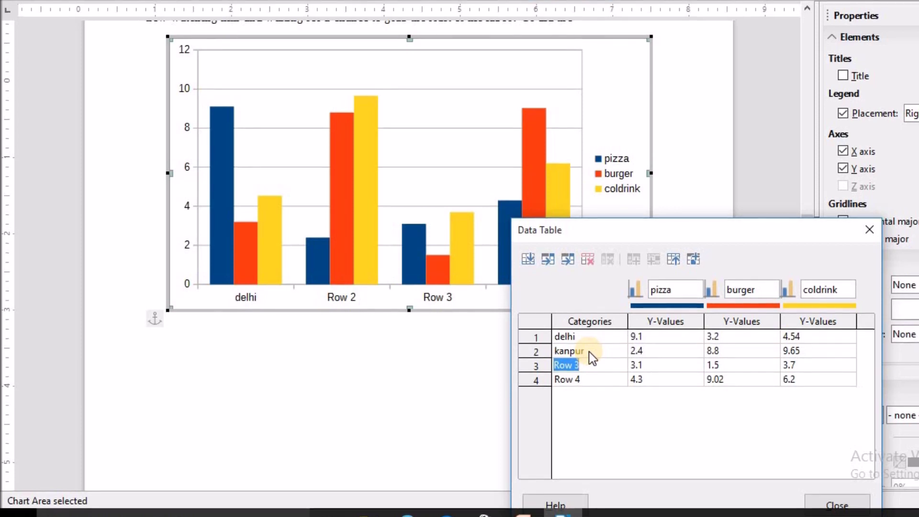
pyautogui.write('noida')
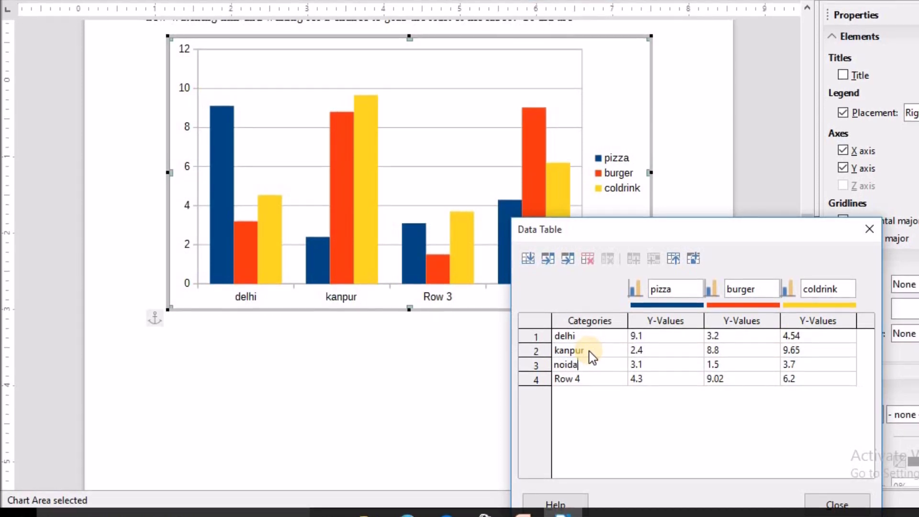
pyautogui.press('Return')
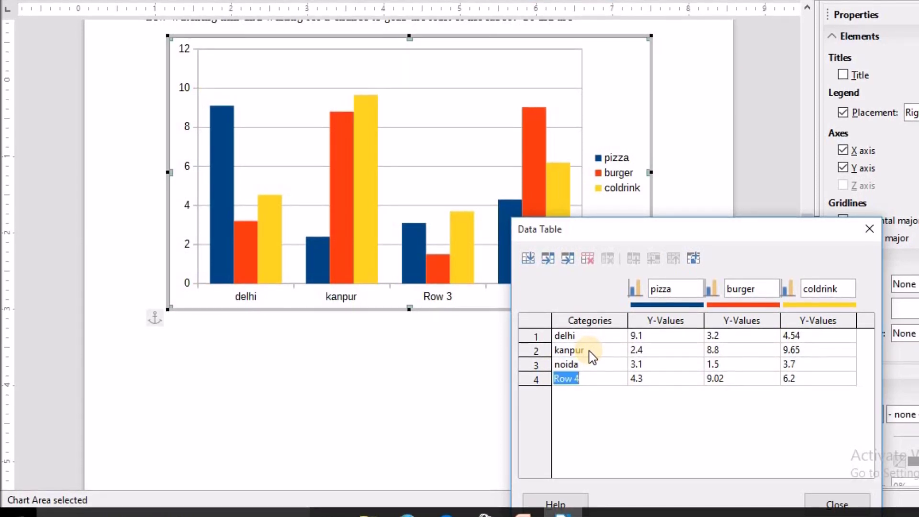
pyautogui.write('lu')
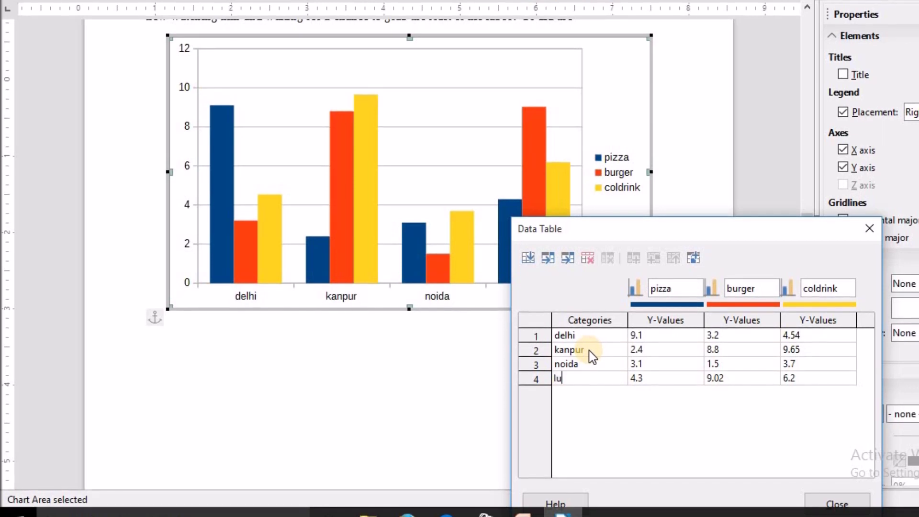
pyautogui.write('cknow')
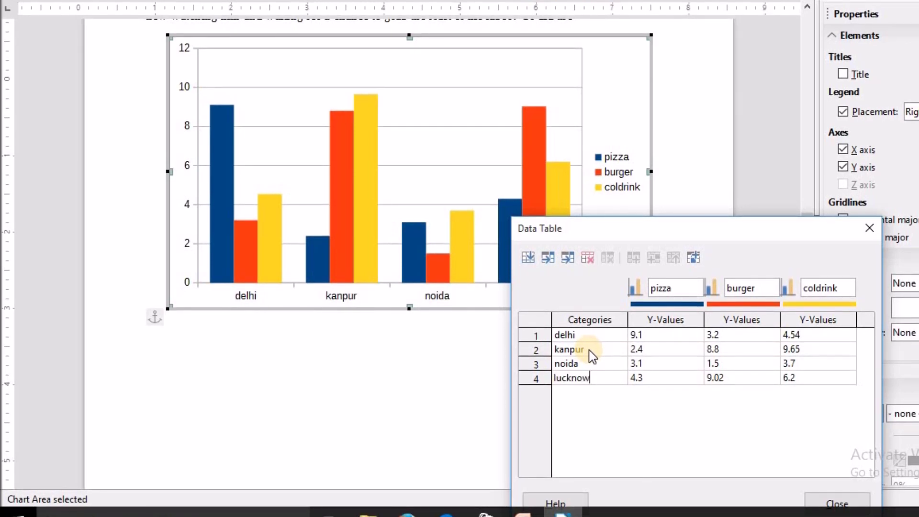
# - Set the delhi values in the chart's data table to 234 for pizza, 78 for burger and 56 for coldrink
pyautogui.click(657, 335)
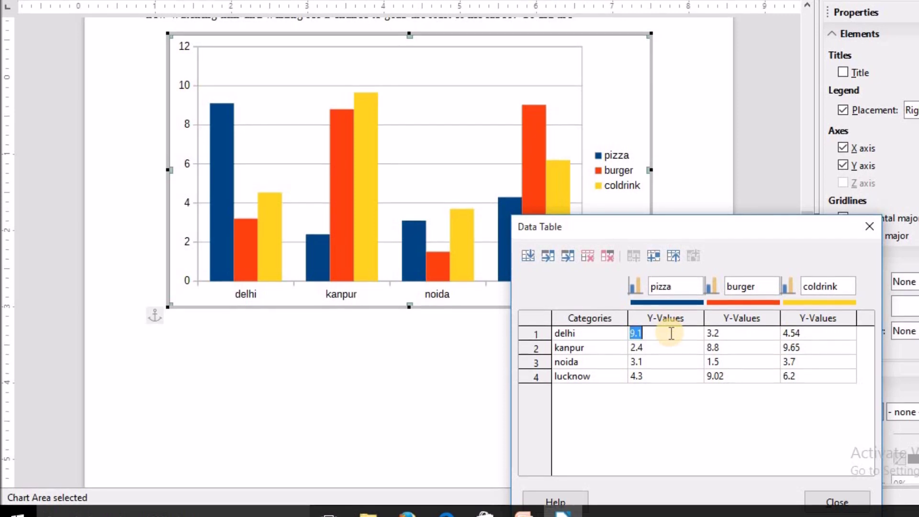
pyautogui.write('234')
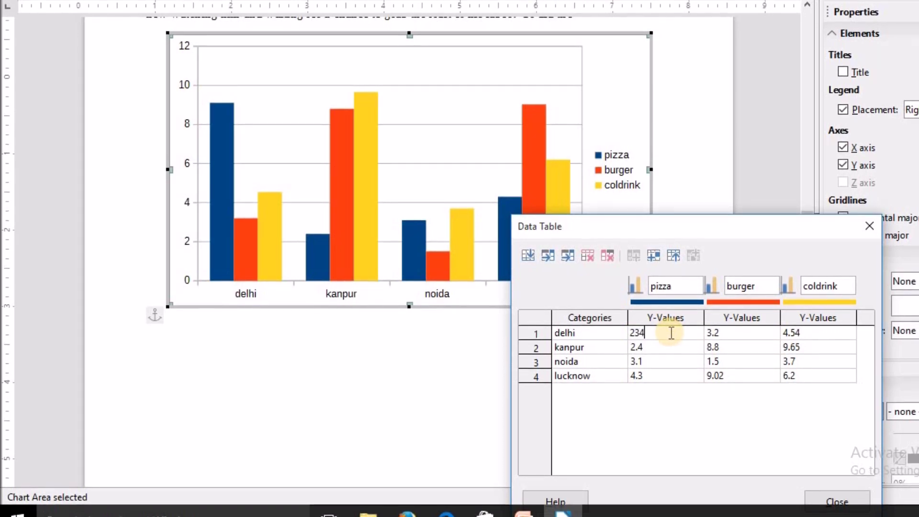
pyautogui.click(736, 331)
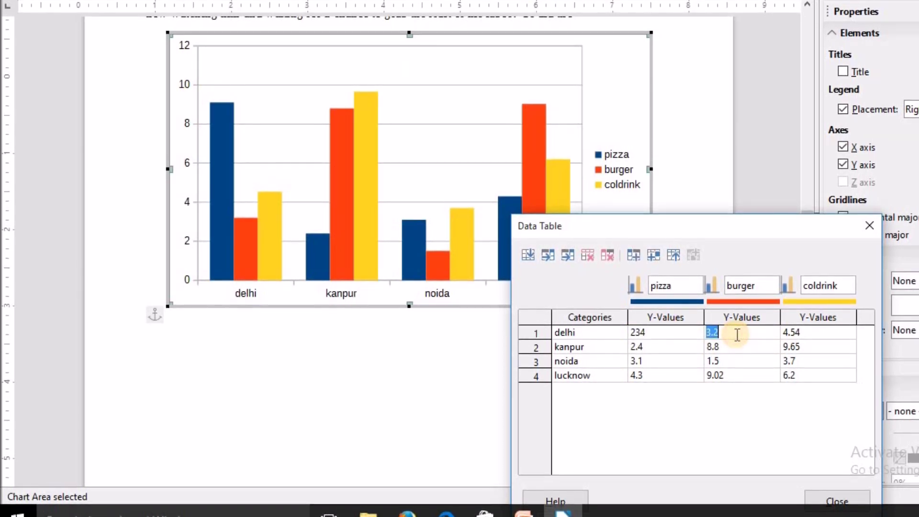
pyautogui.write('78')
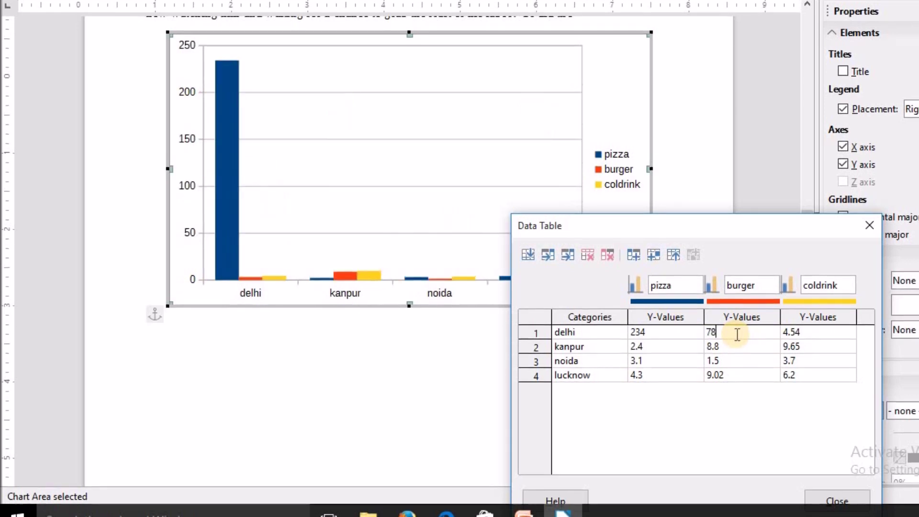
pyautogui.click(807, 332)
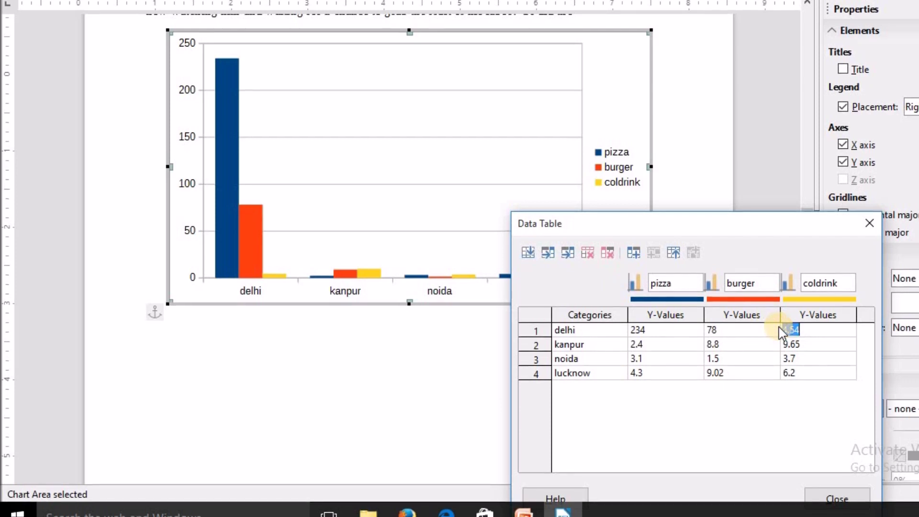
pyautogui.write('56')
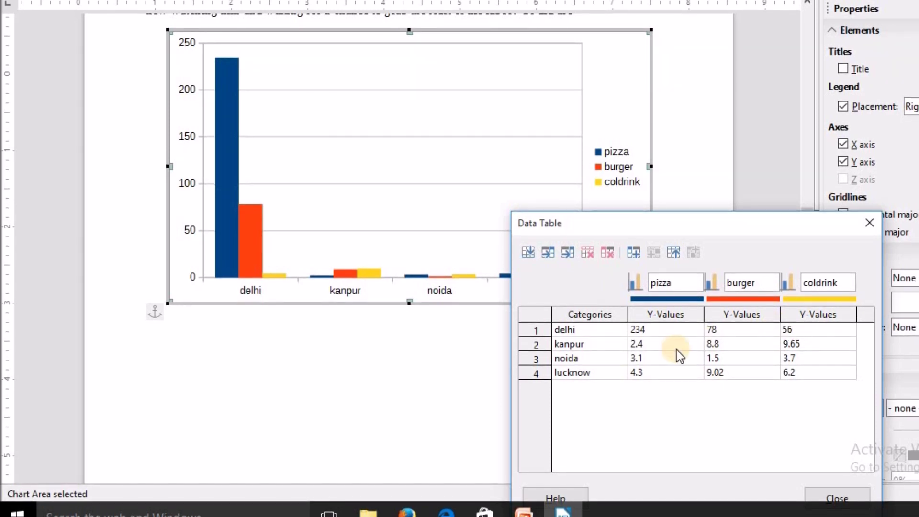
# - Set the pizza values to 78 for kanpur, 89 for noida and 78 for lucknow
pyautogui.click(664, 343)
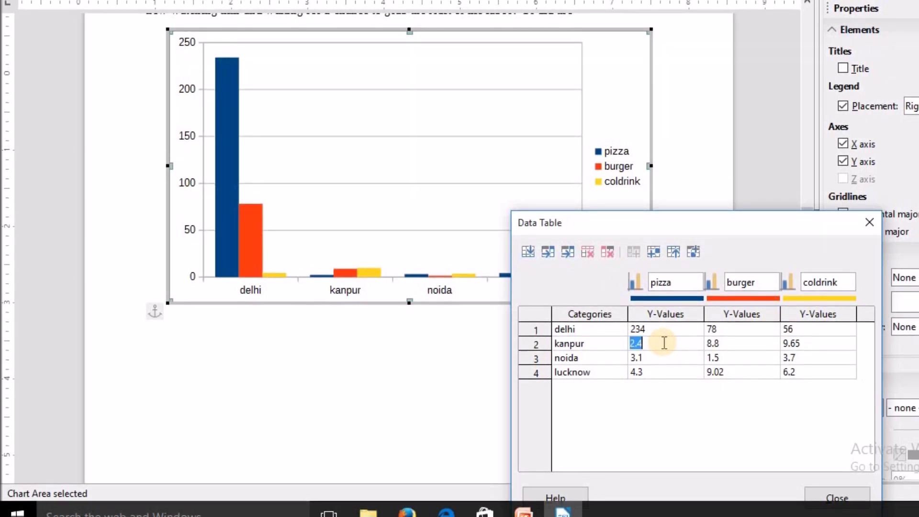
pyautogui.write('78')
pyautogui.press('Return')
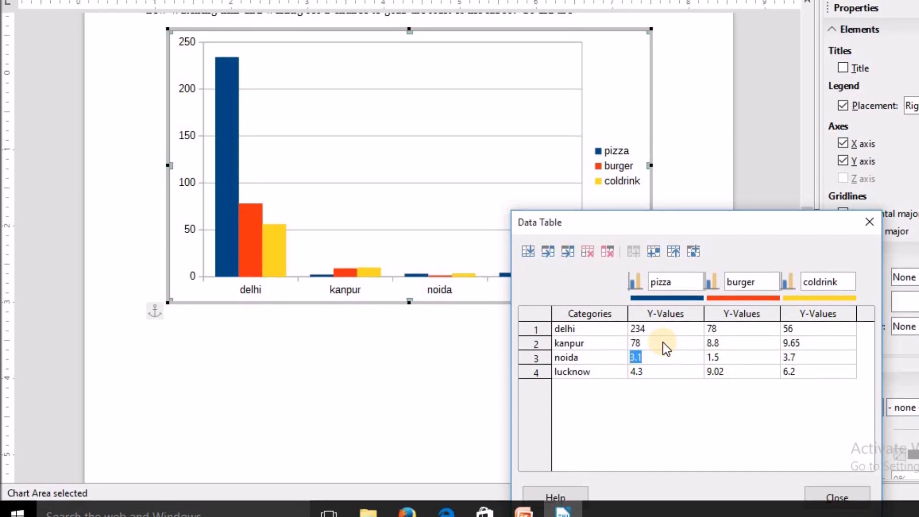
pyautogui.press('Return')
pyautogui.write('78')
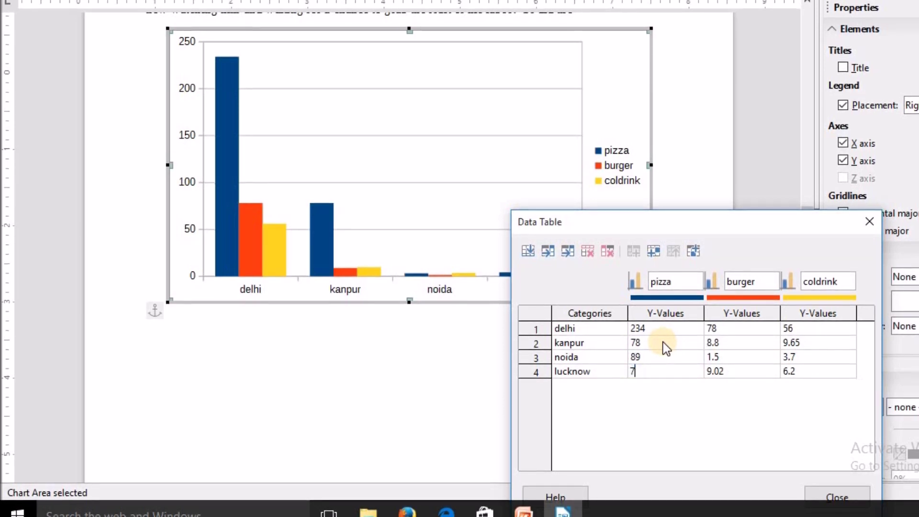
# - Set the burger values to 90 for lucknow, 78 for noida and 67 for kanpur
pyautogui.press('Tab')
pyautogui.write('90')
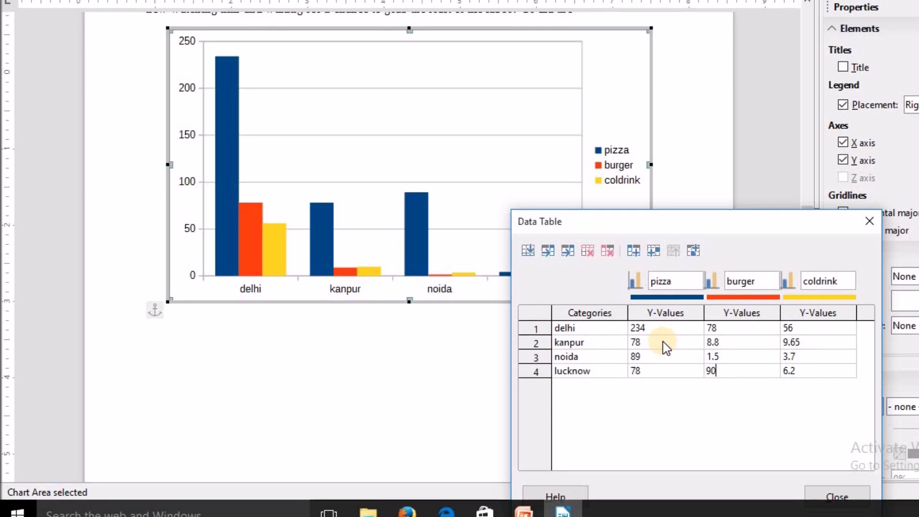
pyautogui.press('Up')
pyautogui.write('78')
pyautogui.press('Up')
pyautogui.write('67')
# - Set the coldrink values to 90 for kanpur, 89 for noida and 78 for lucknow, and close the data table
pyautogui.press('Tab')
pyautogui.write('90')
pyautogui.press('Down')
pyautogui.write('8')
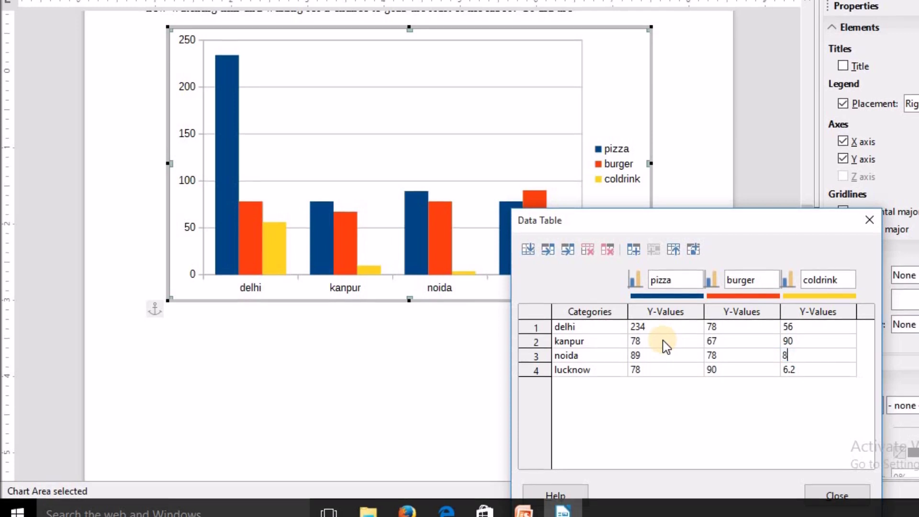
pyautogui.write('9')
pyautogui.press('Down')
pyautogui.write('7856')
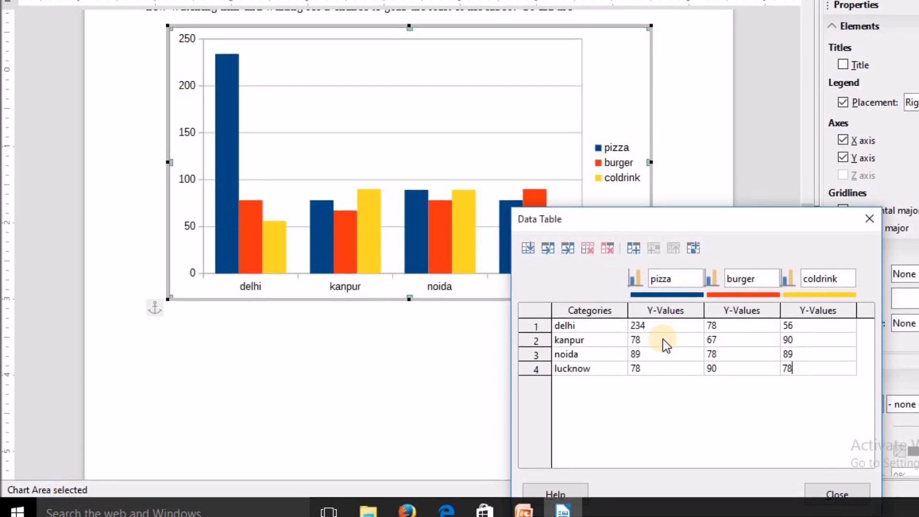
pyautogui.click(820, 490)
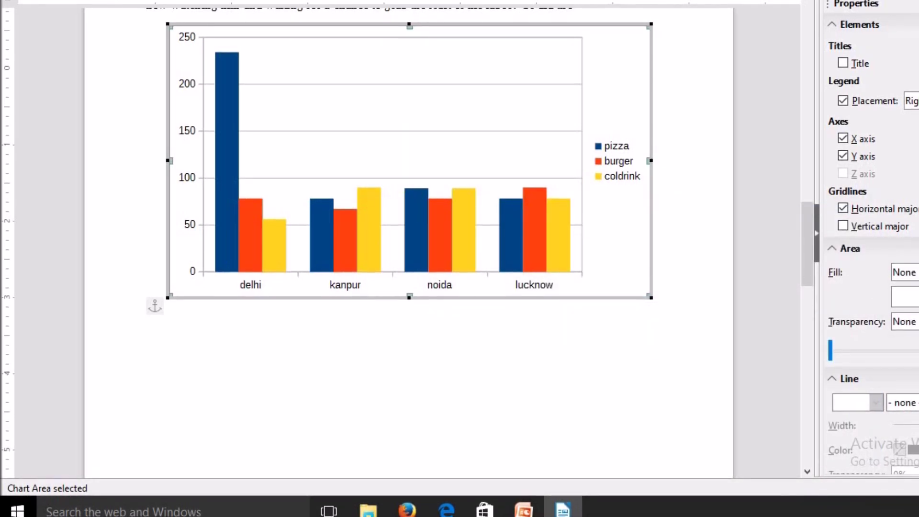
# - Leave chart editing and open the media Gallery
pyautogui.click(101, 0)
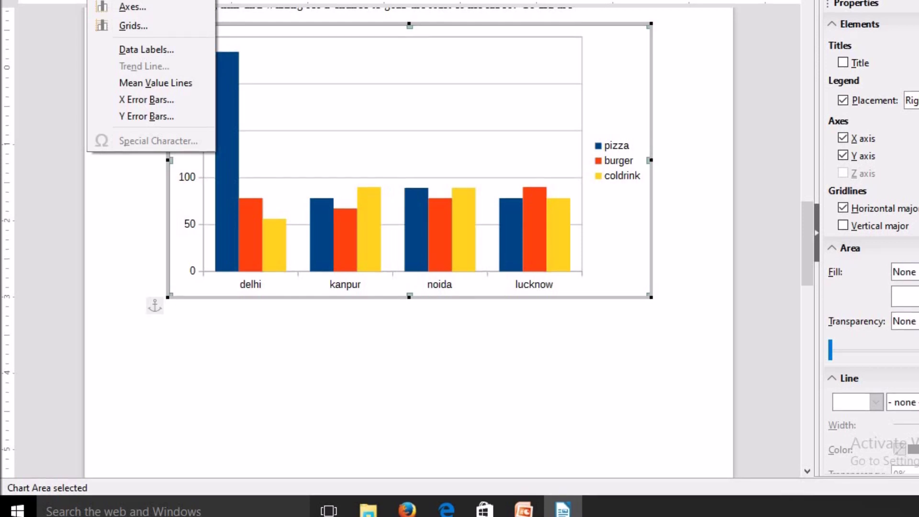
pyautogui.click(294, 336)
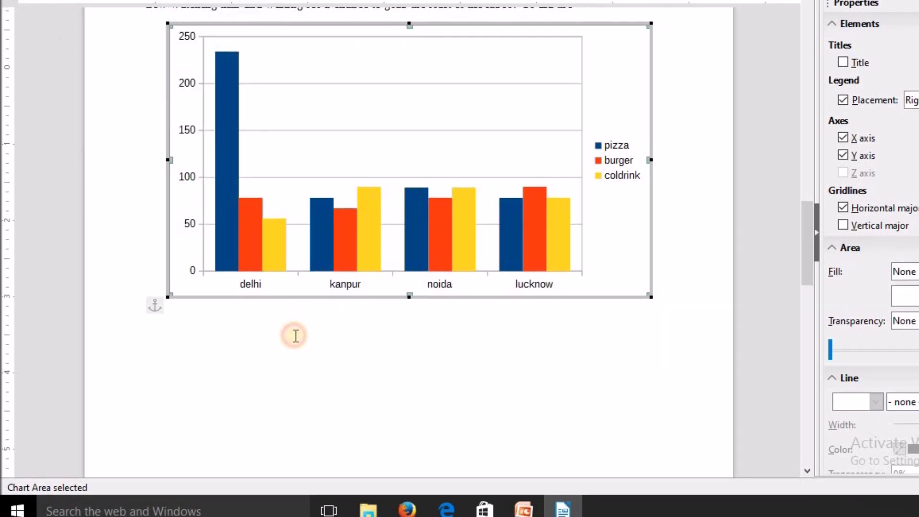
pyautogui.click(250, 334)
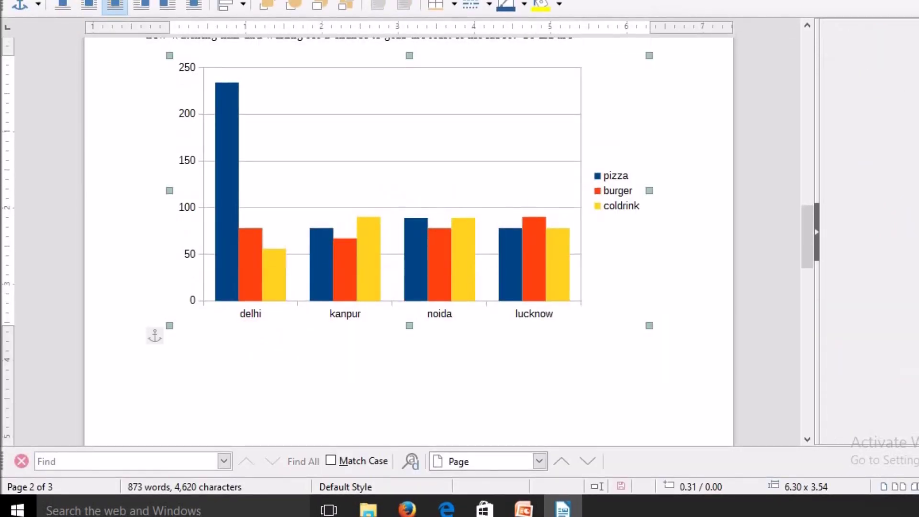
pyautogui.click(102, 0)
pyautogui.moveTo(166, 60)
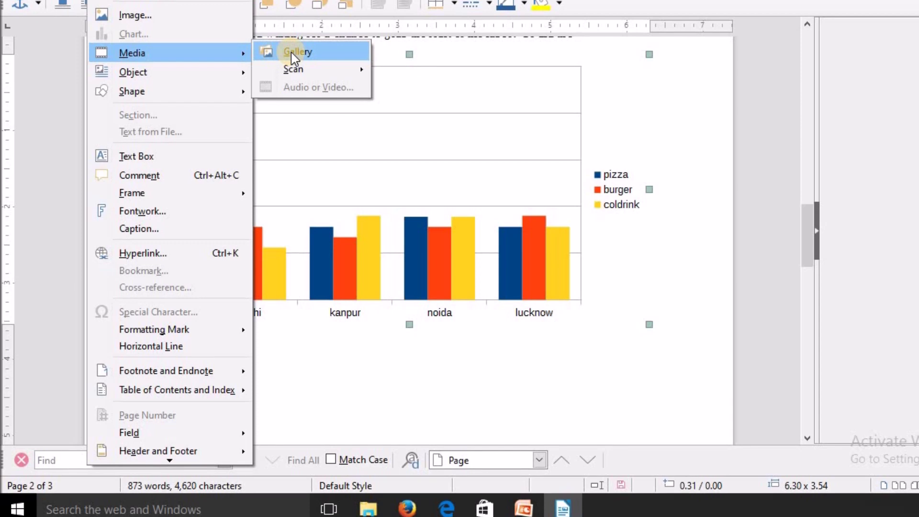
pyautogui.click(291, 53)
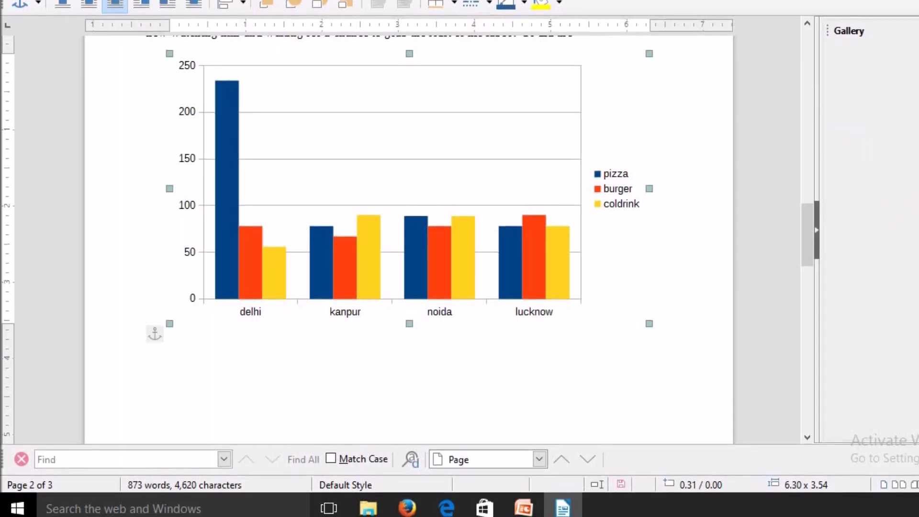
# - Insert the bee picture from the Gallery's Environment theme and place it directly below the chart
pyautogui.click(305, 378)
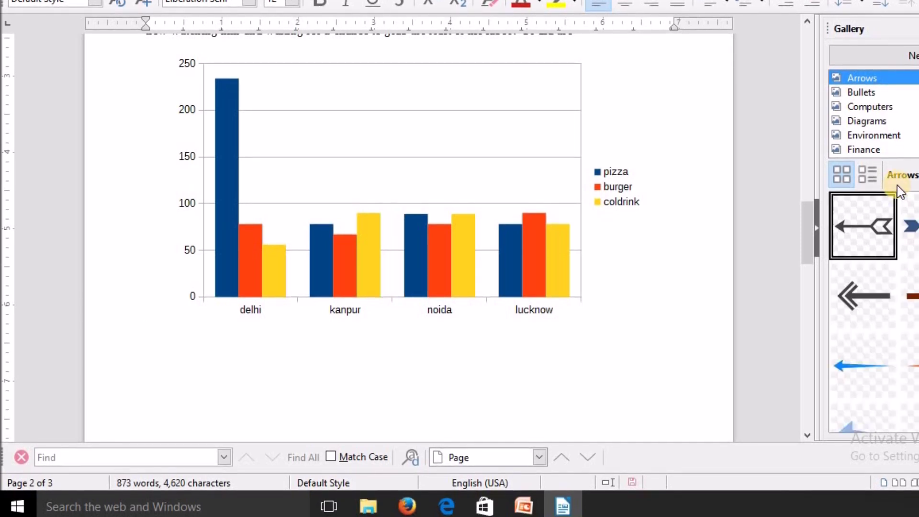
pyautogui.click(876, 126)
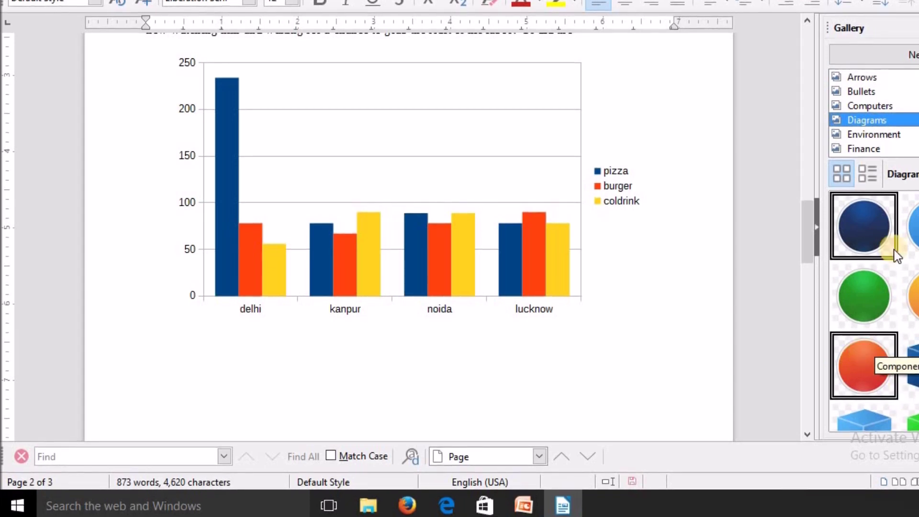
pyautogui.click(864, 136)
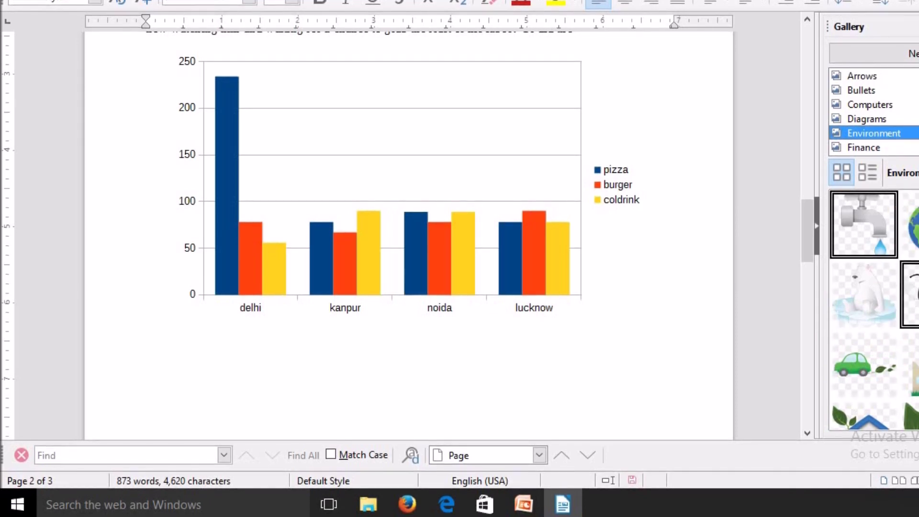
pyautogui.moveTo(909, 294); pyautogui.dragTo(308, 375)
pyautogui.moveTo(427, 140); pyautogui.dragTo(361, 413)
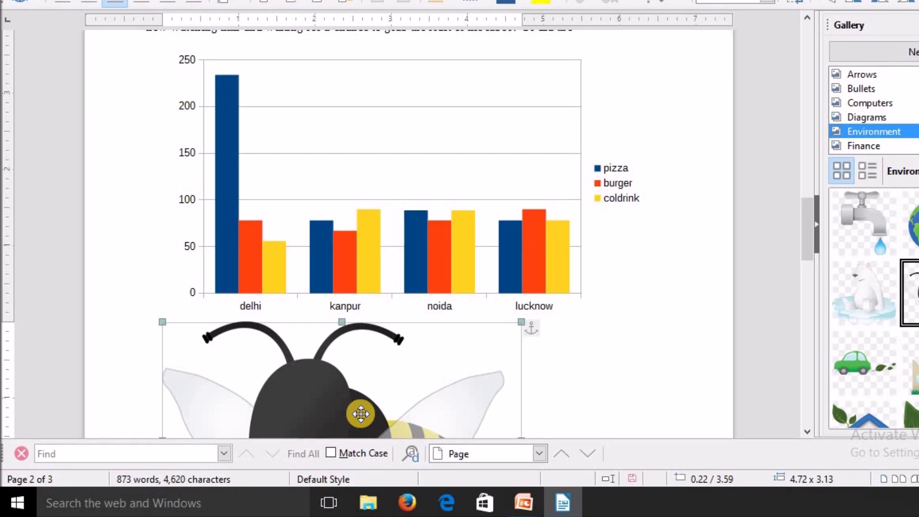
pyautogui.click(587, 381)
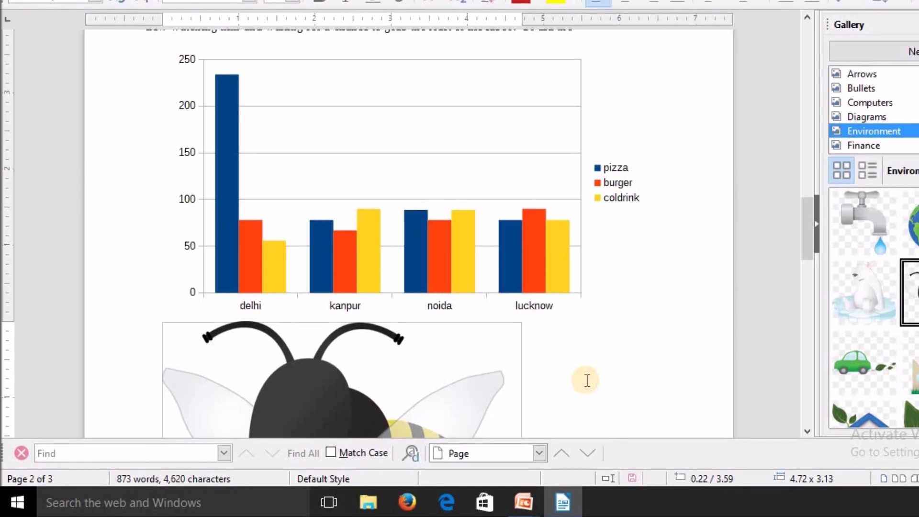